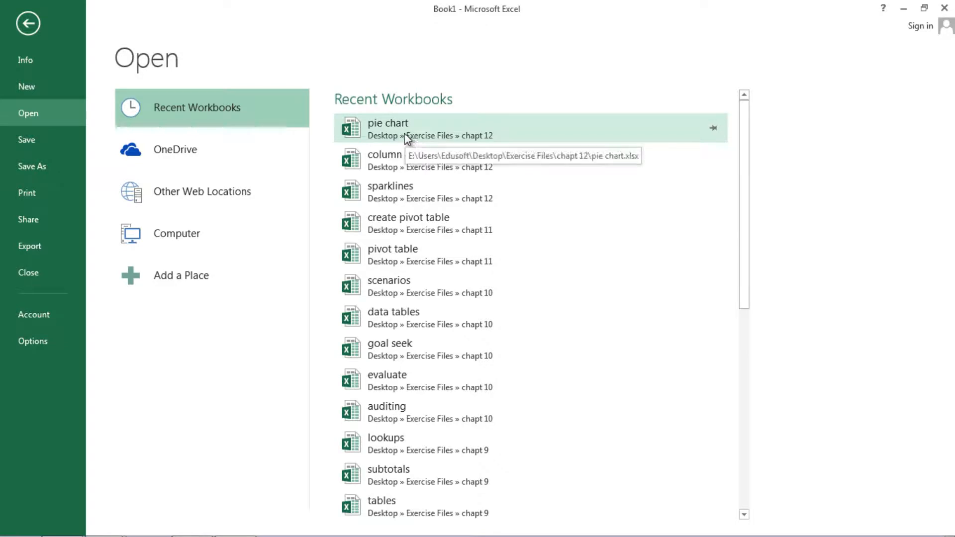
Open the recent workbook "pie chart" from the chapt 12 folder and enable editing.
left_click(389, 125)
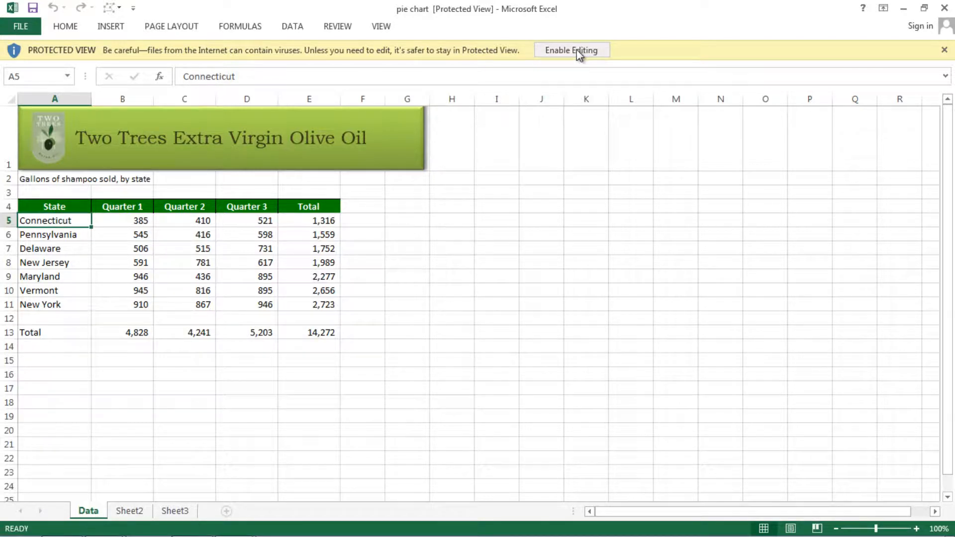
left_click(485, 248)
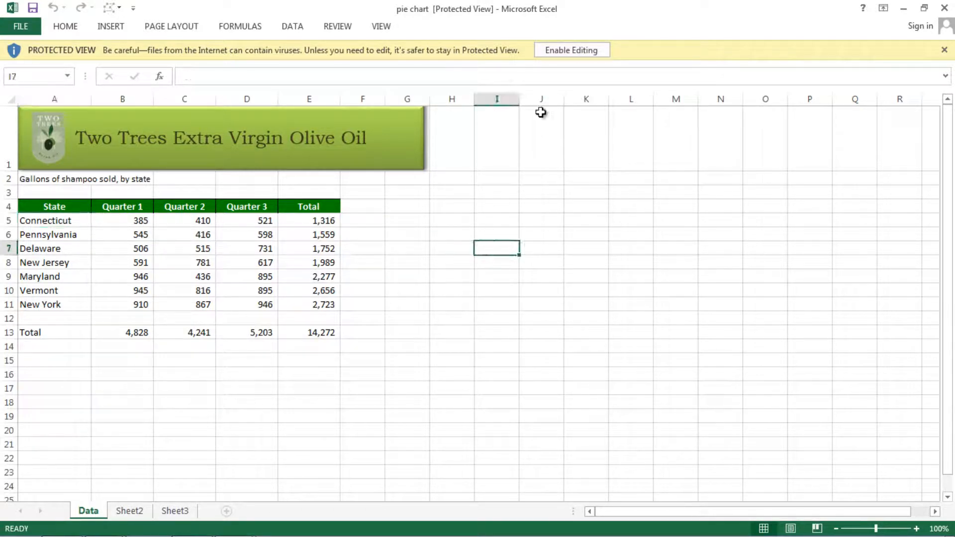
left_click(562, 54)
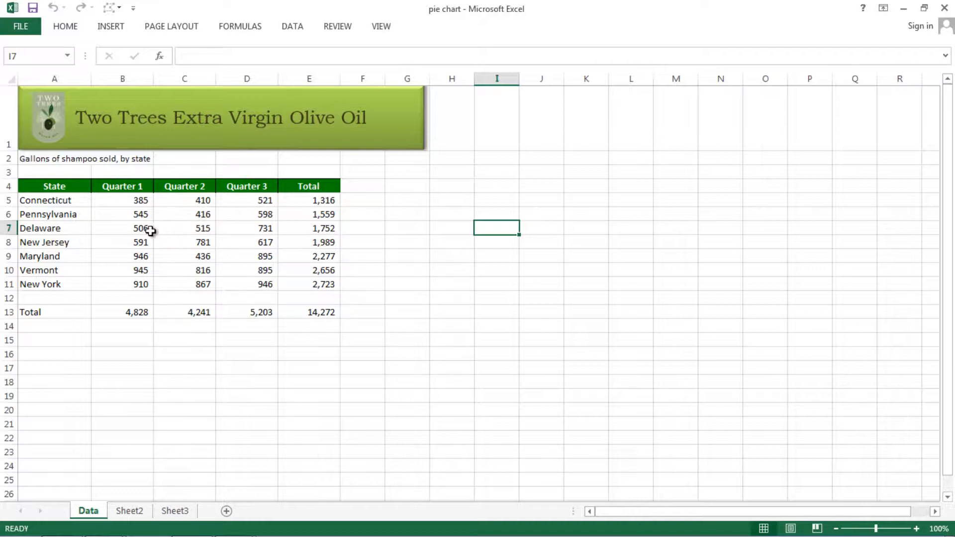
Examine the quarterly sales figures and the Total column for each state in the data table.
left_click(134, 227)
left_click(200, 229)
left_click(260, 227)
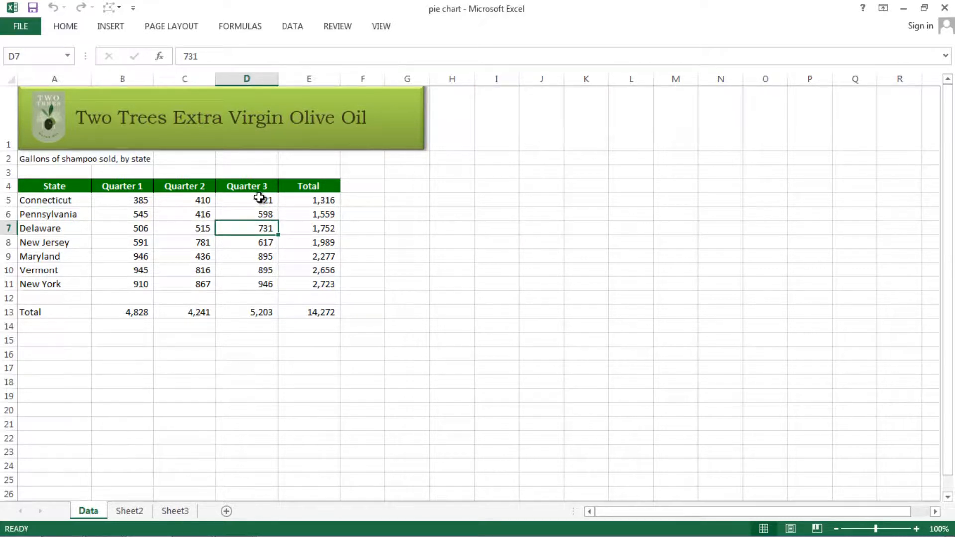
left_click(260, 199)
left_click(262, 230)
left_click(260, 255)
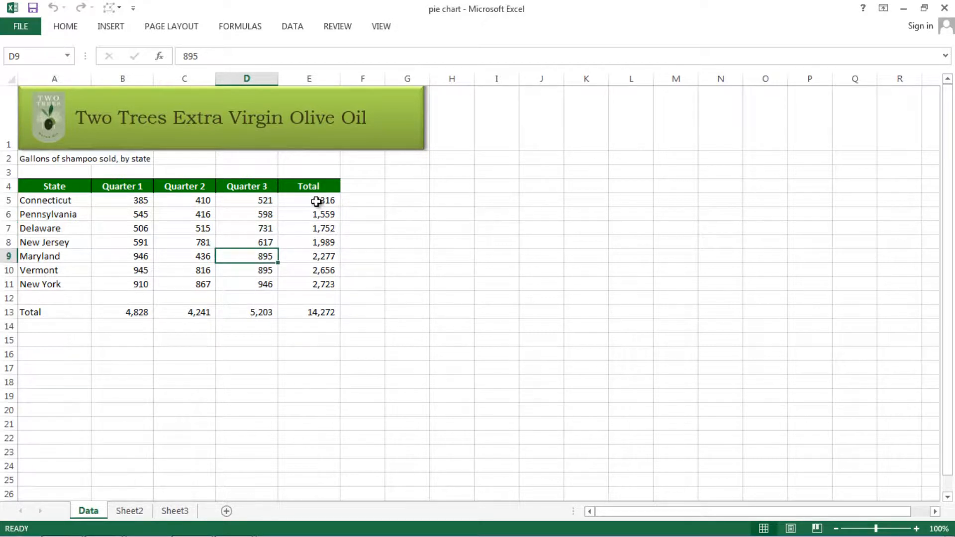
left_click(316, 201)
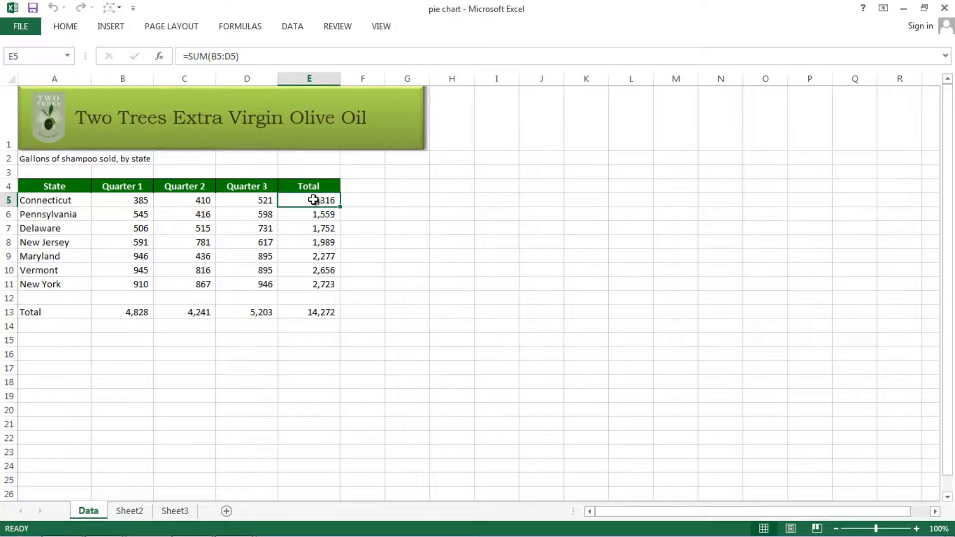
left_click(320, 286)
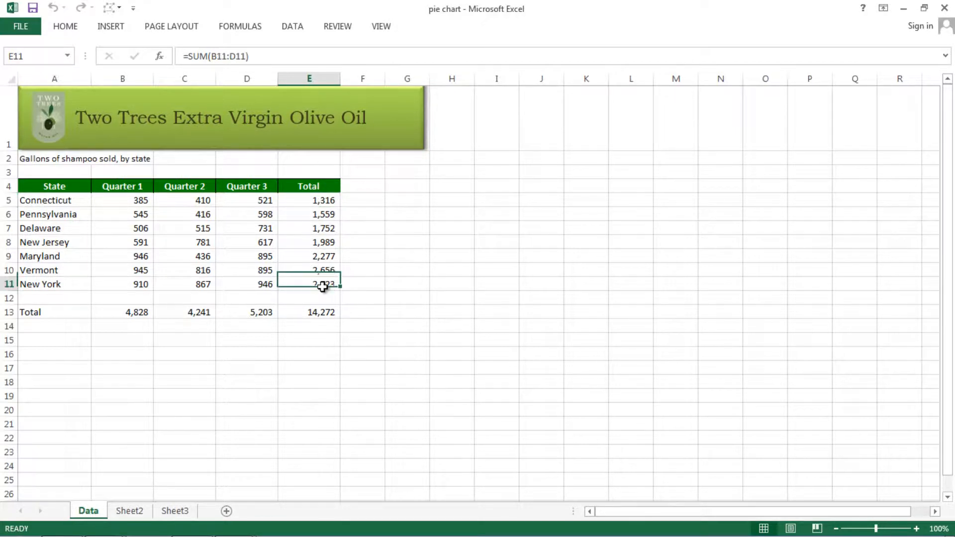
left_click(311, 202)
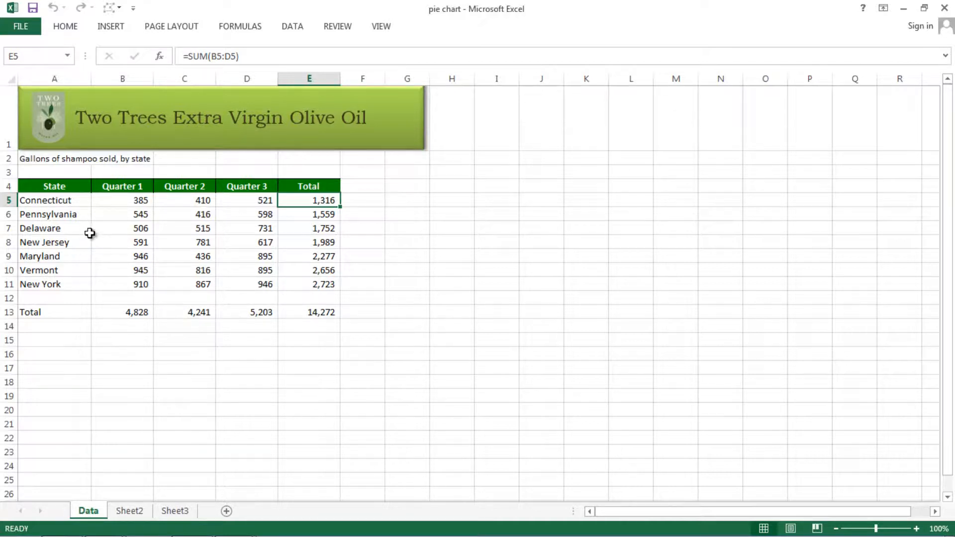
Insert a 3-D pie chart from the State column A4:A11 and the Total column E4:E11.
left_click_drag(55, 186, 53, 279)
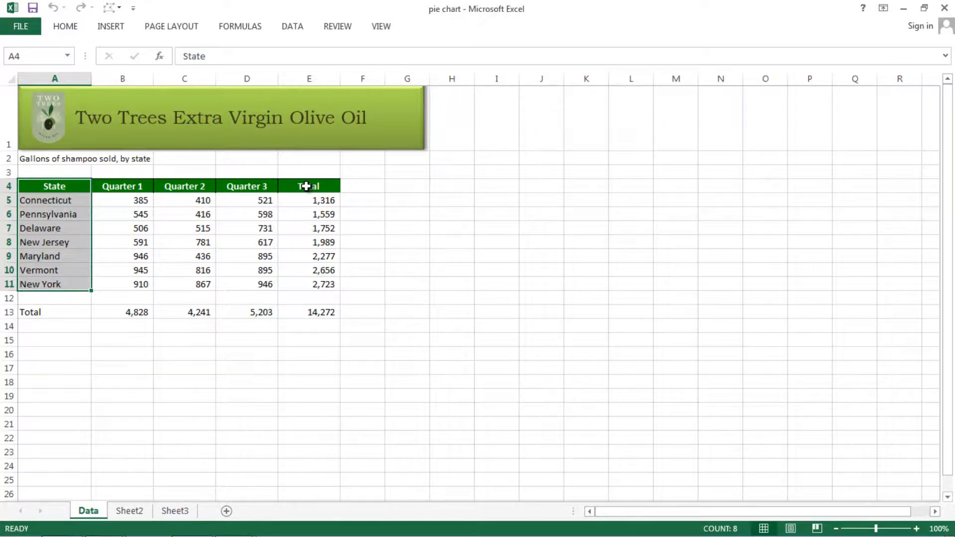
left_click_drag(306, 186, 315, 284)
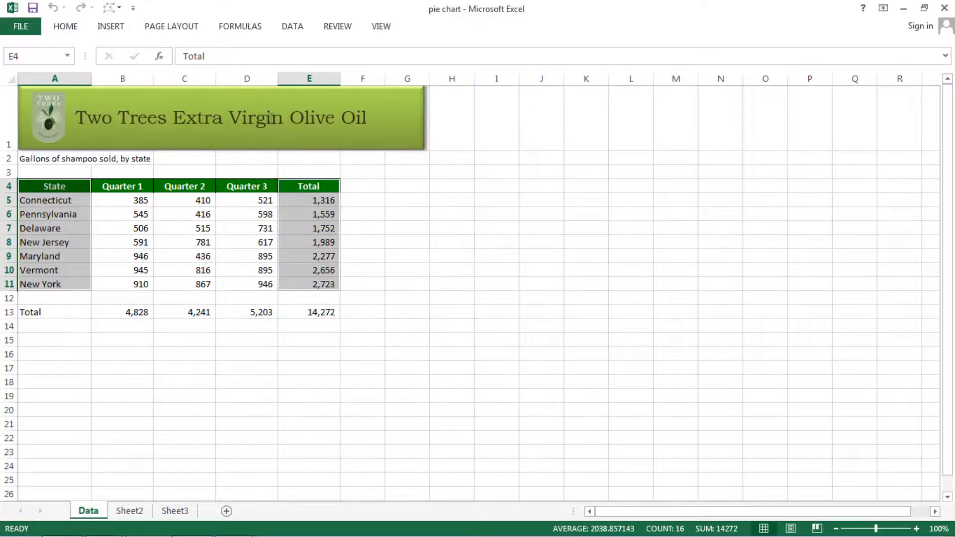
left_click(108, 27)
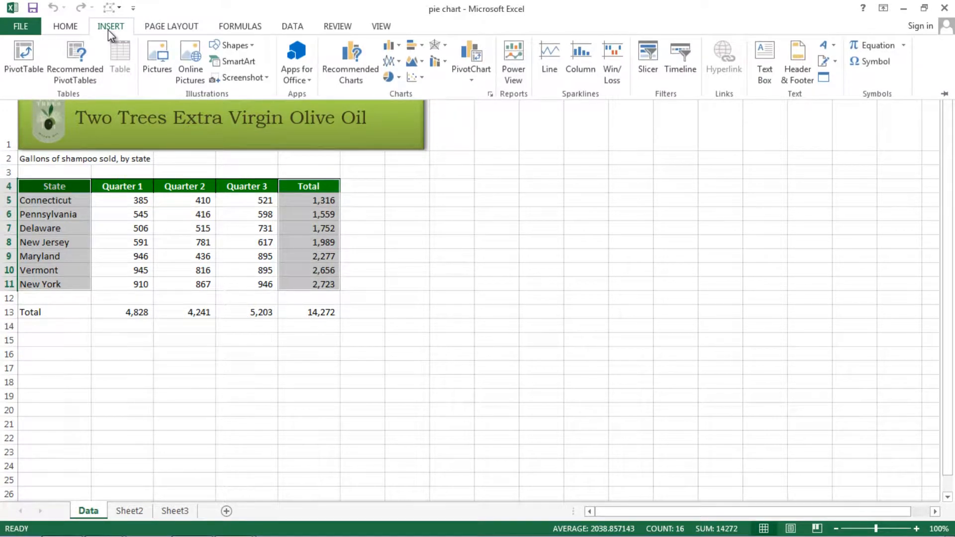
left_click(400, 78)
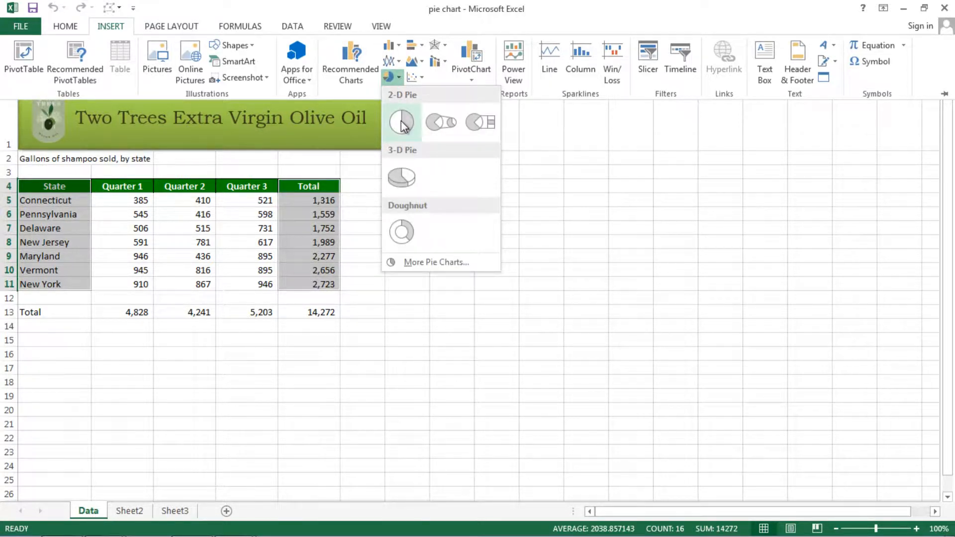
left_click(402, 176)
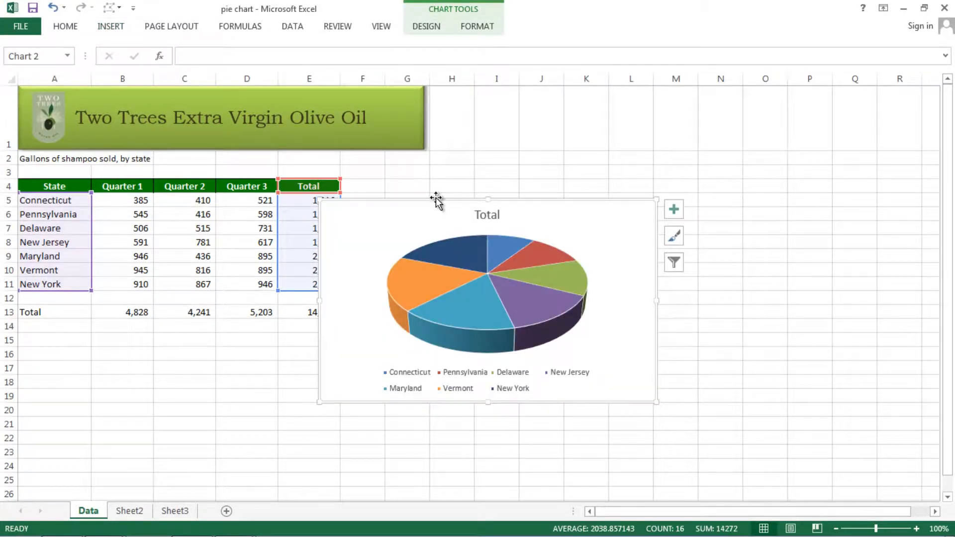
Move the pie chart beside the data table and enlarge it to about 11.48 cm high by 18.42 cm wide.
left_click_drag(439, 202, 596, 163)
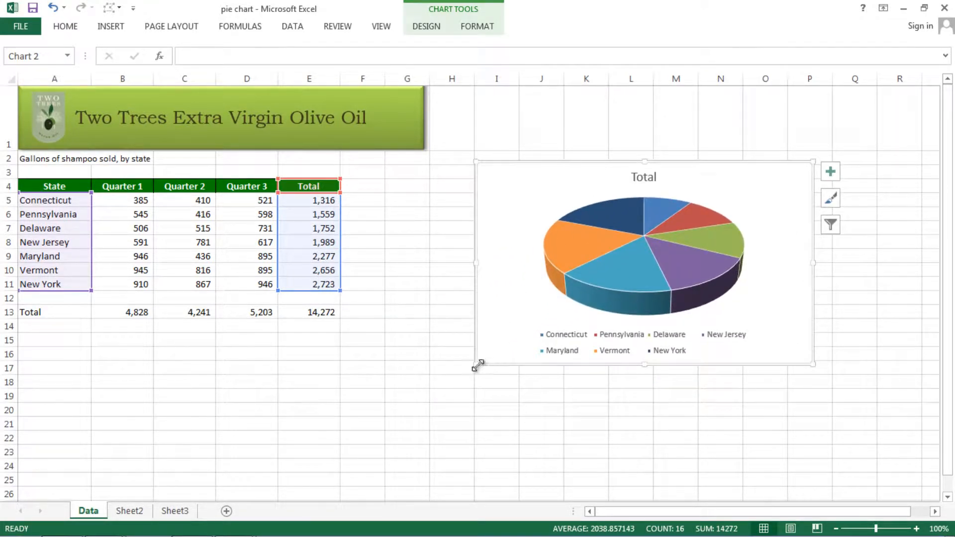
left_click_drag(476, 366, 375, 434)
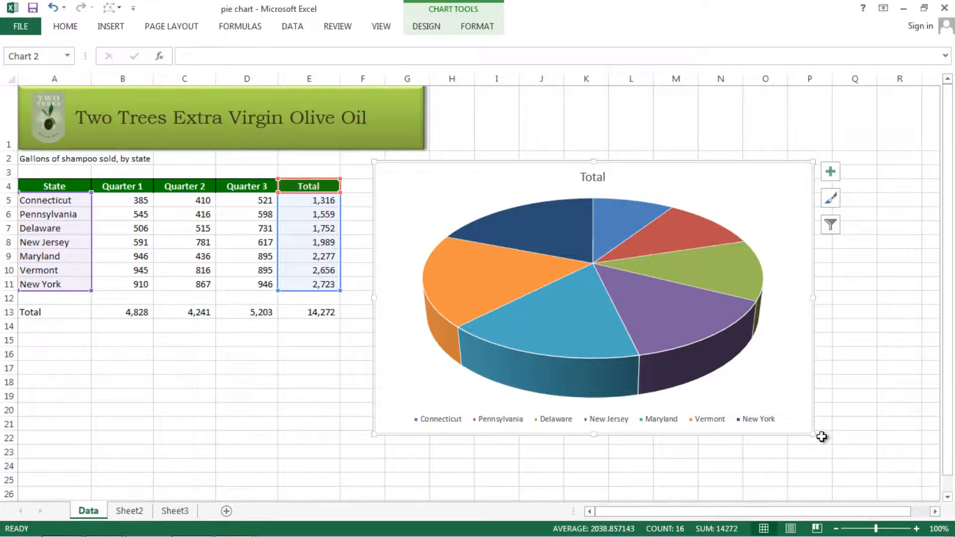
left_click_drag(813, 436, 856, 457)
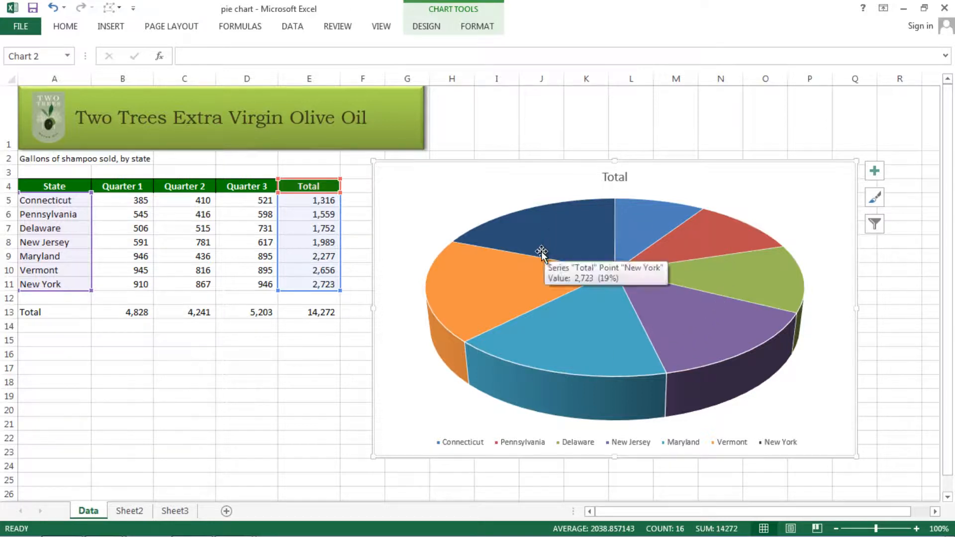
left_click(662, 304)
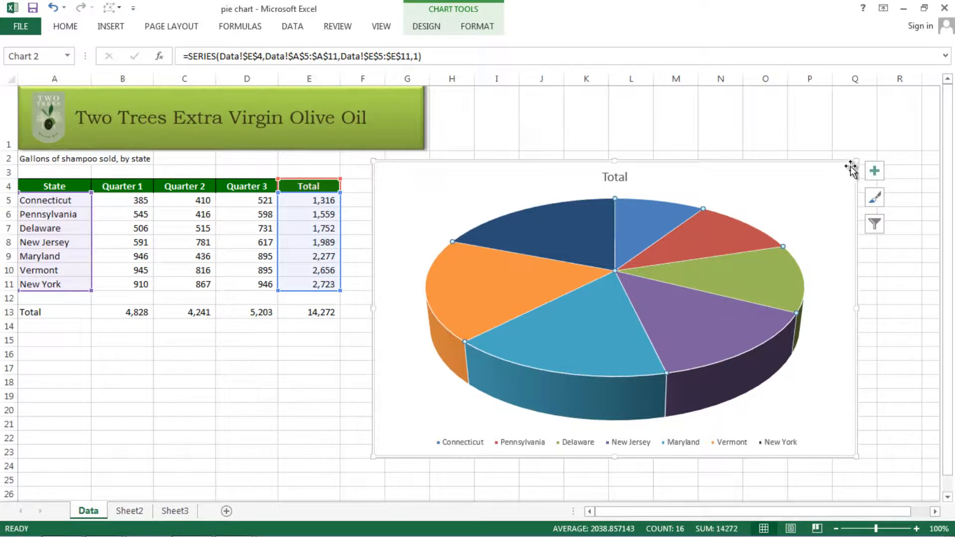
left_click_drag(856, 161, 862, 151)
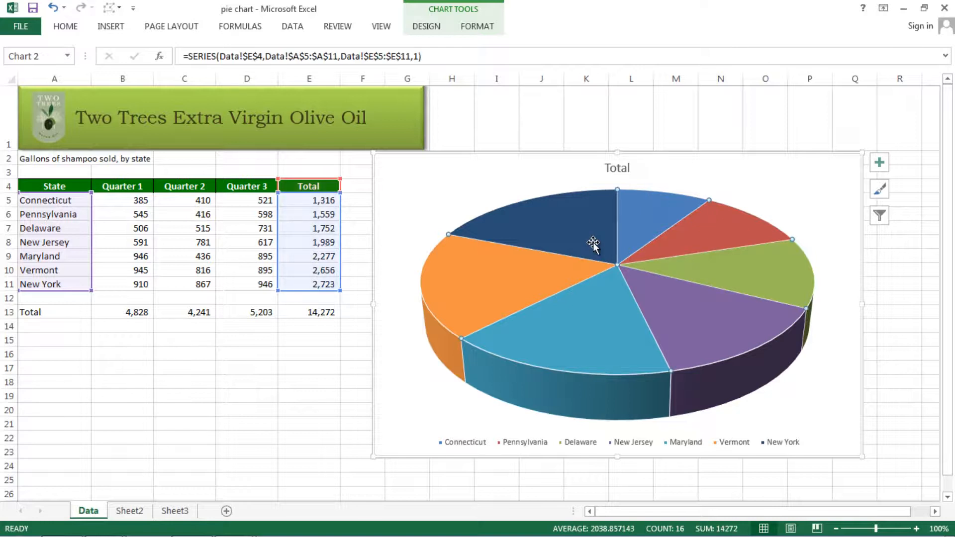
left_click(654, 181)
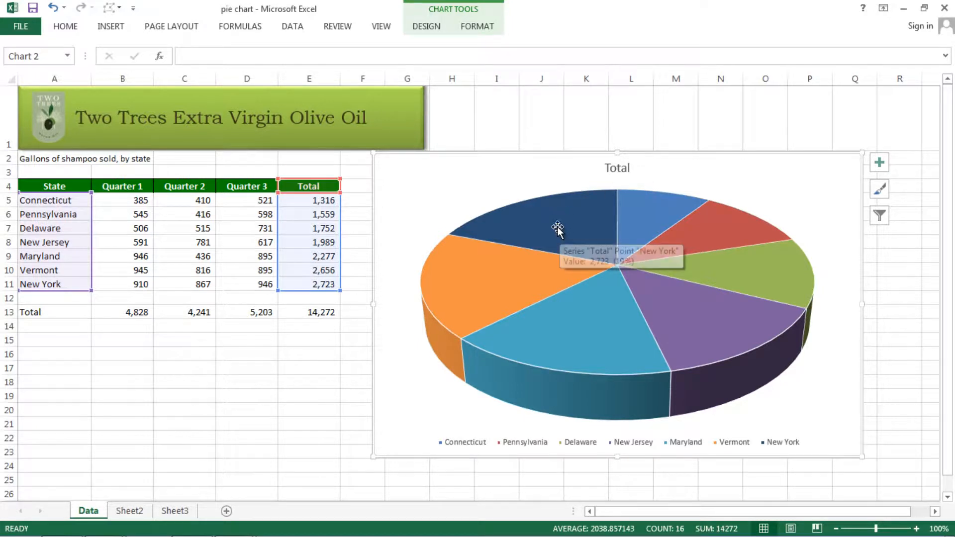
Try several chart styles on the pie chart and apply the second one, which labels each slice with state name and percentage.
left_click(426, 31)
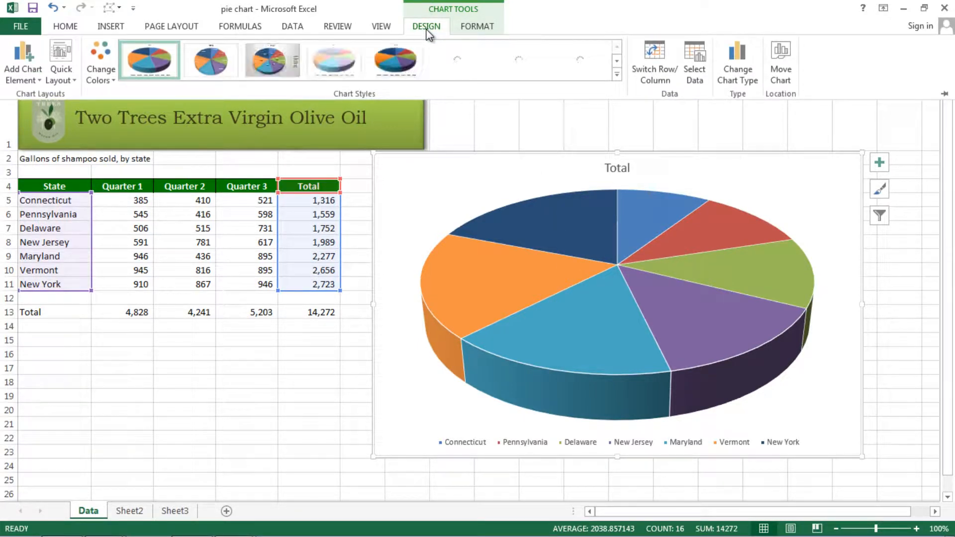
left_click(484, 30)
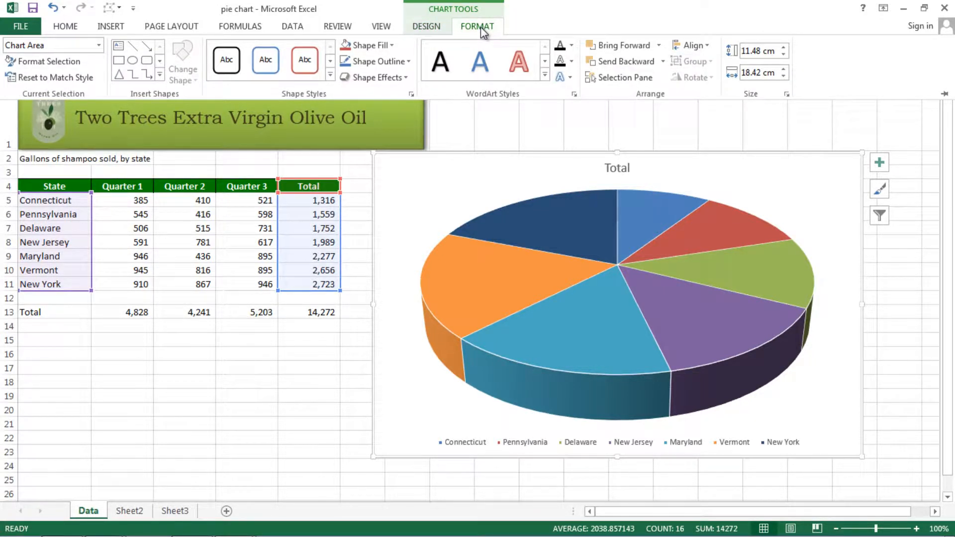
left_click(428, 29)
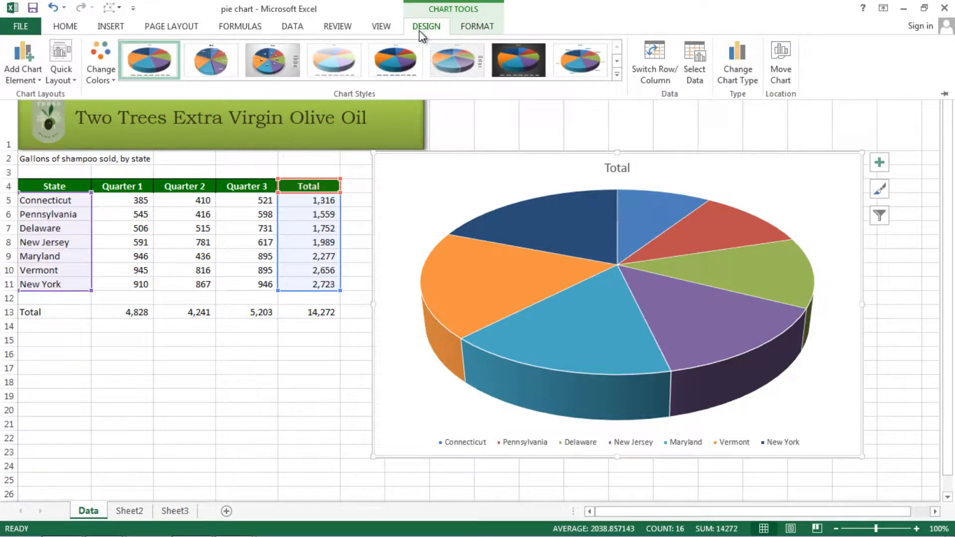
left_click(447, 74)
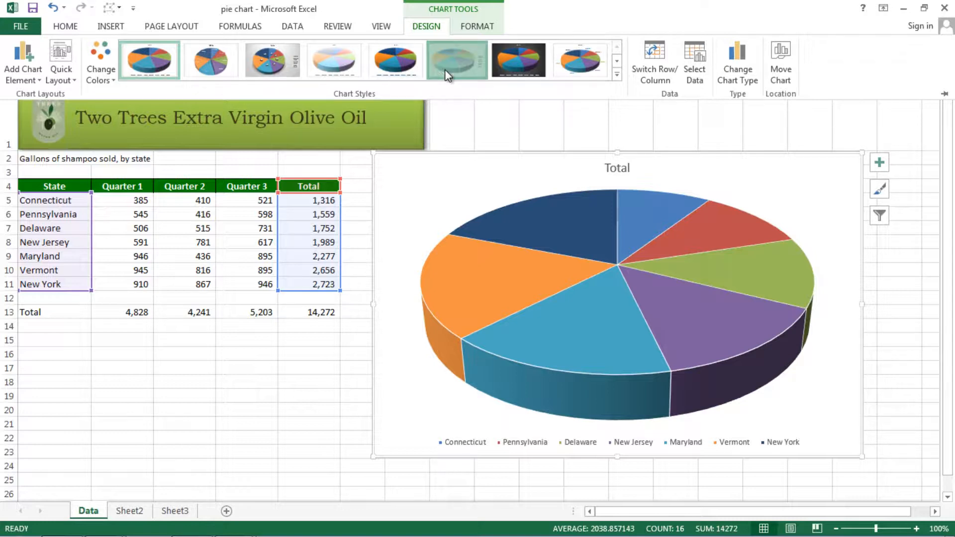
left_click(519, 77)
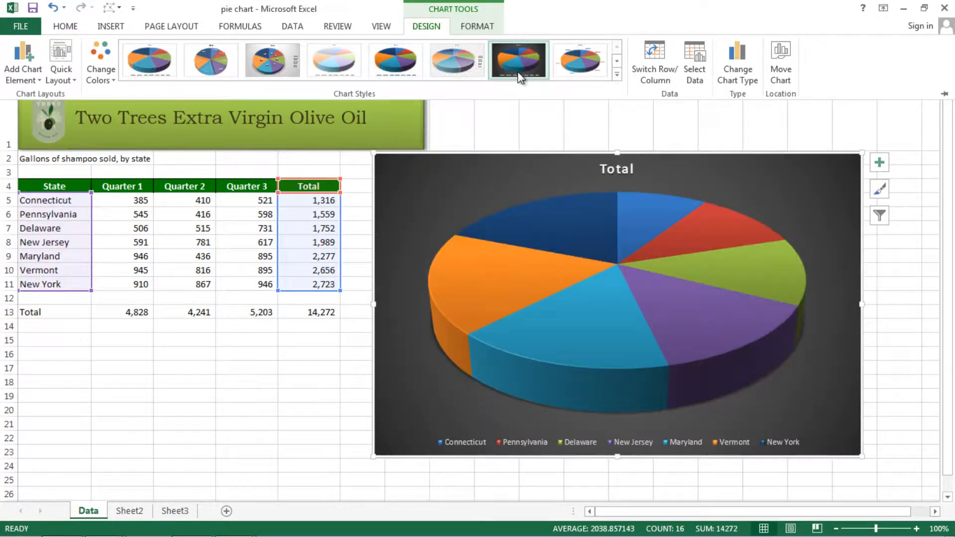
left_click(461, 63)
left_click(267, 58)
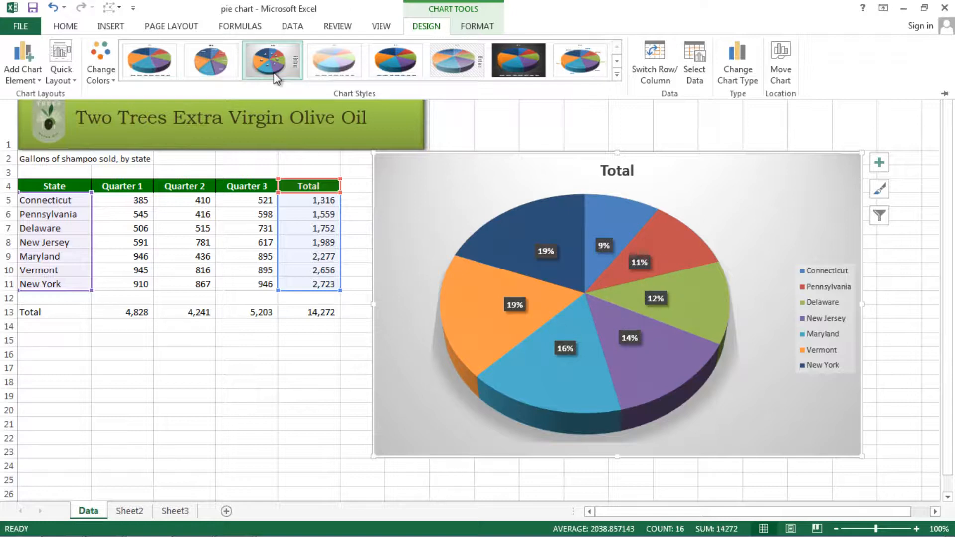
left_click(211, 60)
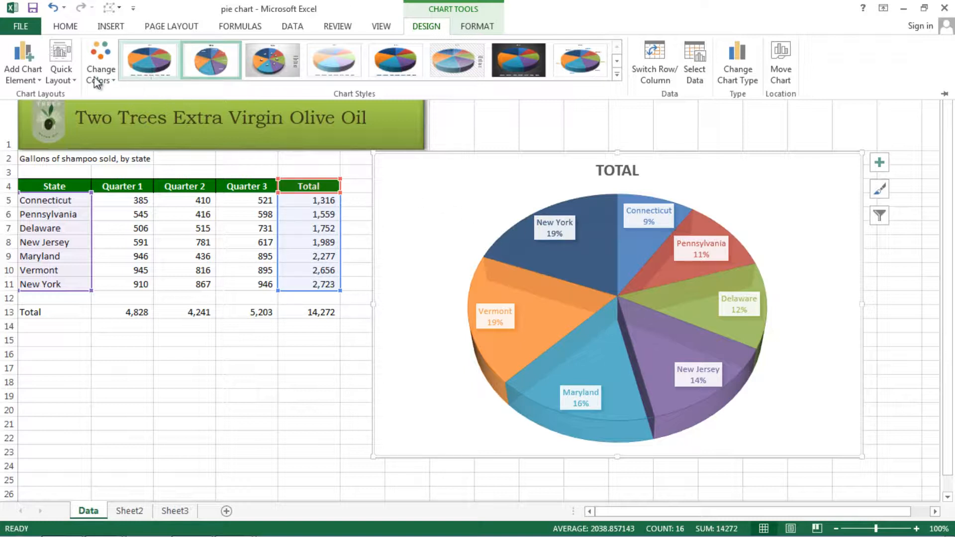
Set the pie chart's data labels to show category name and value, with percentage and leader lines off.
left_click(41, 83)
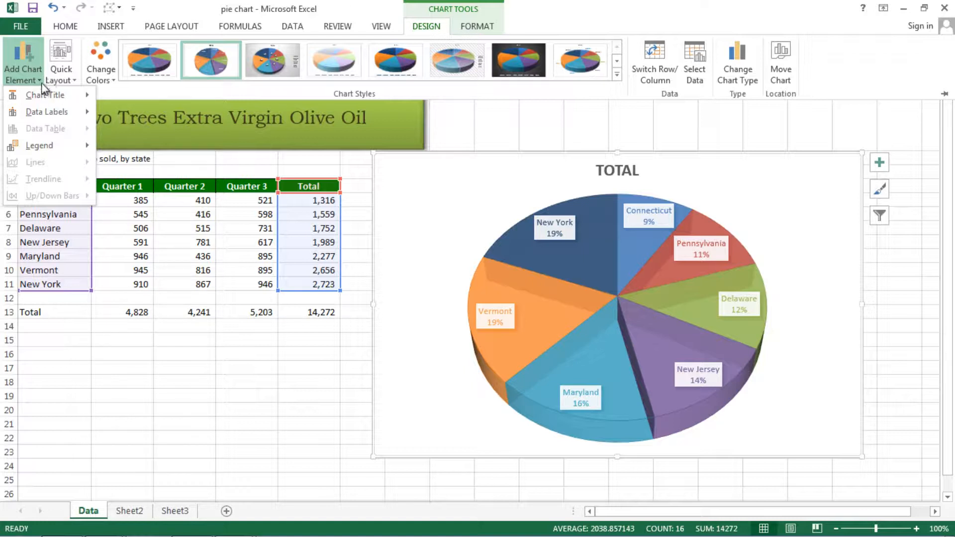
mouse_move(44, 115)
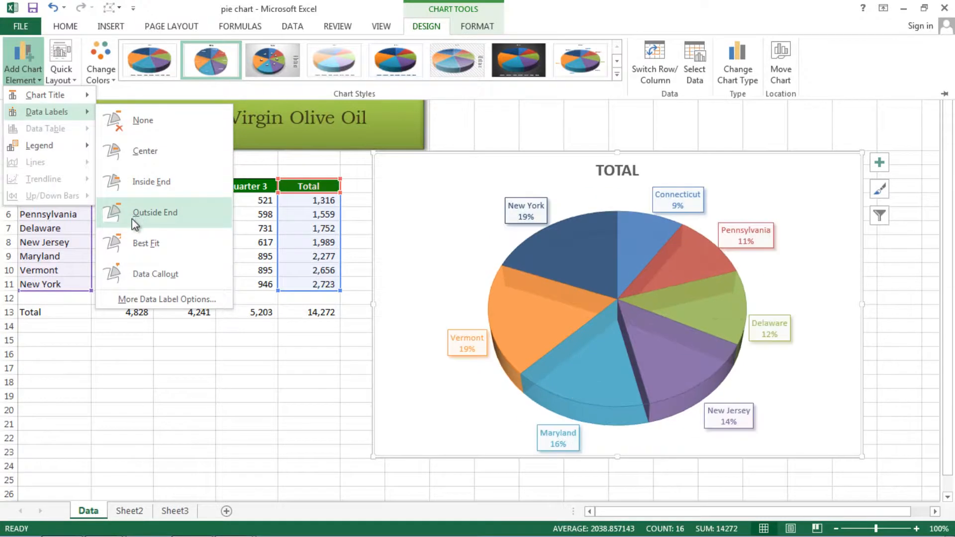
left_click(142, 300)
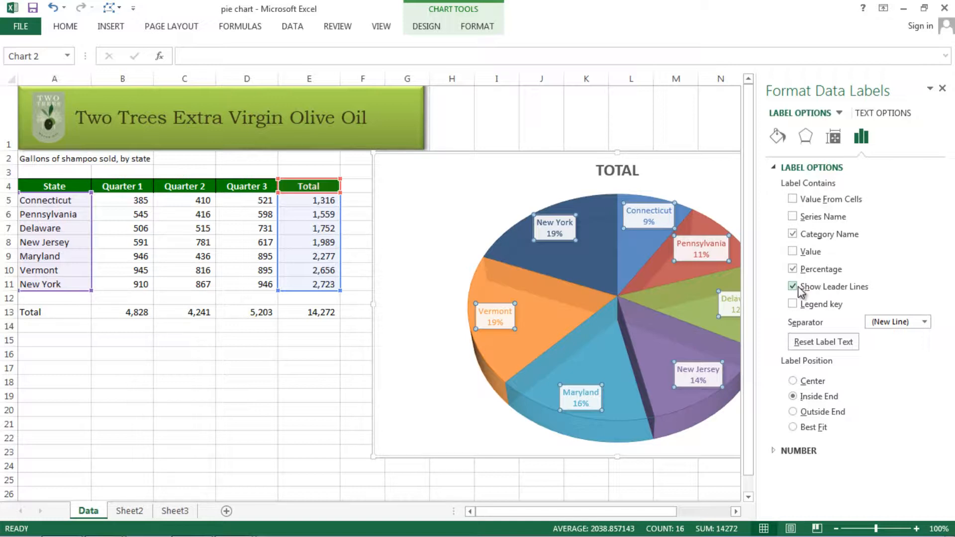
left_click(793, 251)
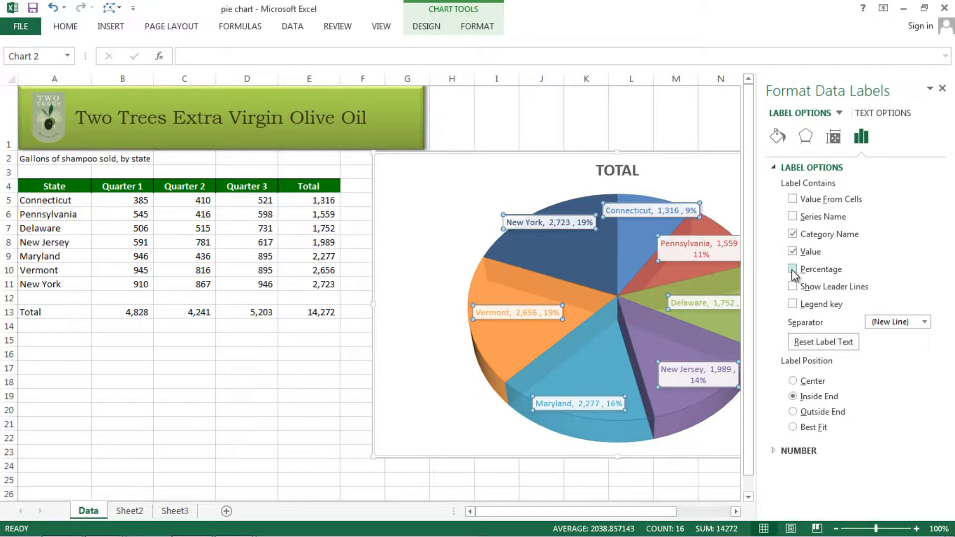
left_click(793, 271)
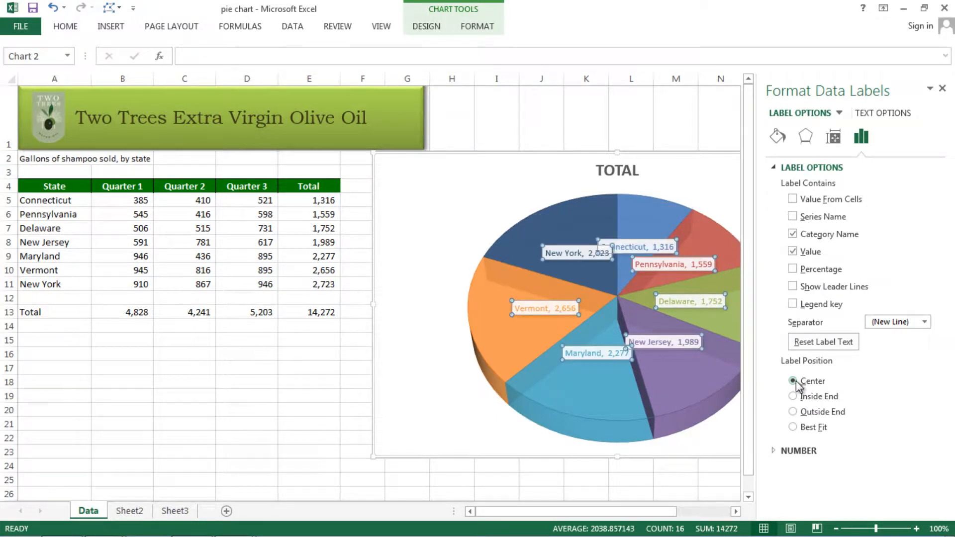
Compare the Outside End, Best Fit and Center label positions, and set the data labels to Inside End.
left_click(801, 396)
left_click(800, 415)
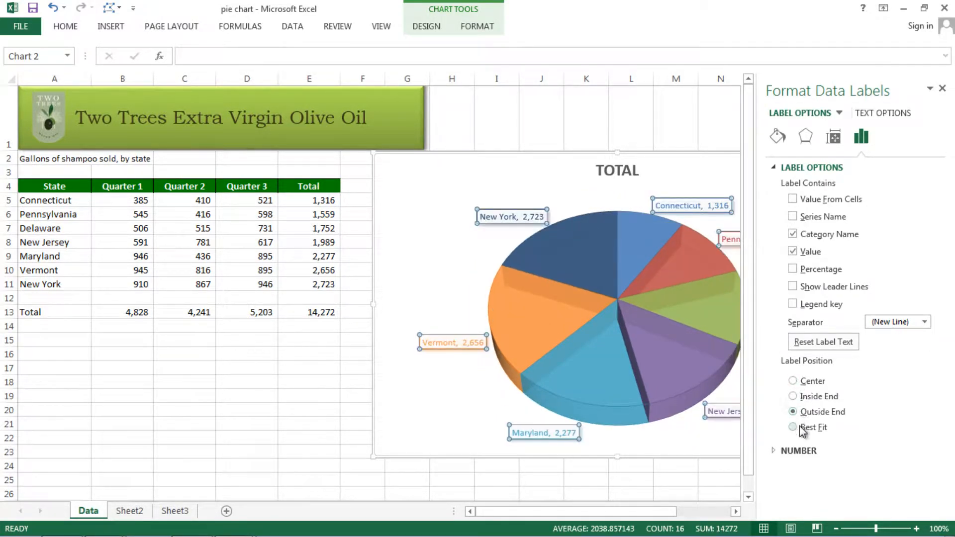
left_click(799, 426)
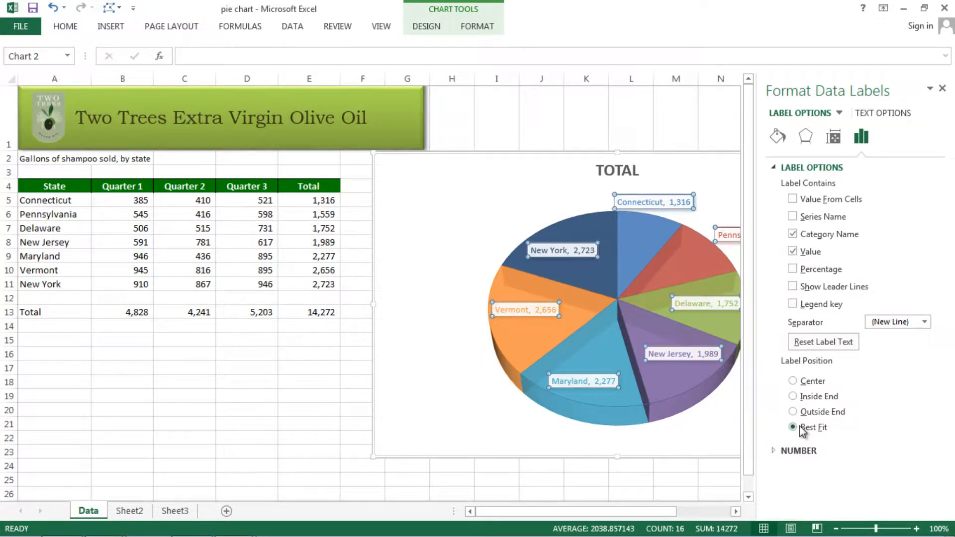
left_click(798, 381)
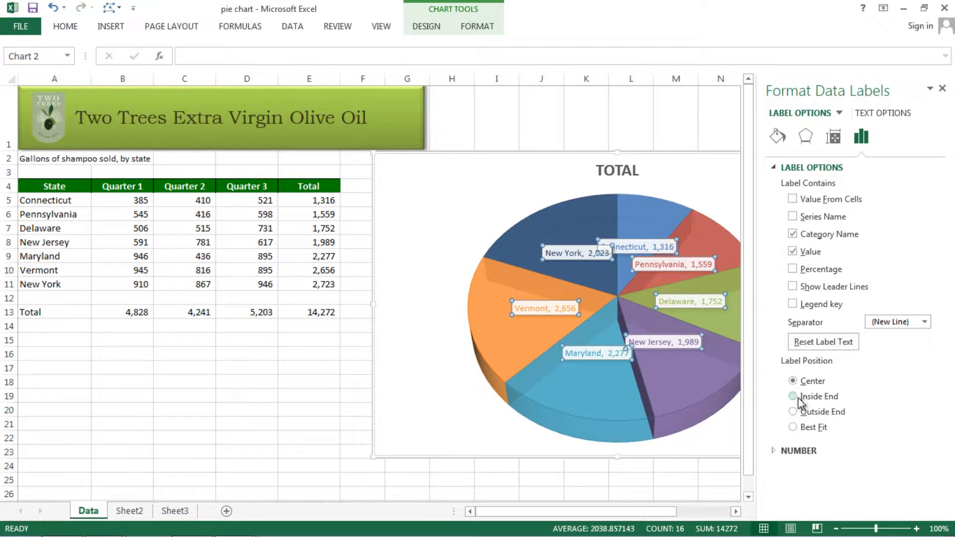
left_click(798, 397)
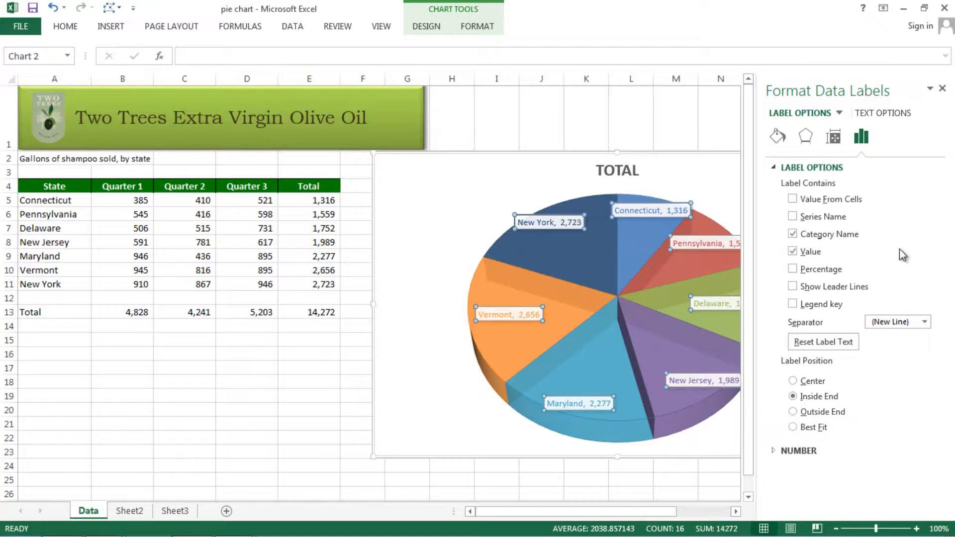
Add a legend on the left side of the pie chart and close the data label formatting pane.
left_click(793, 304)
left_click(427, 29)
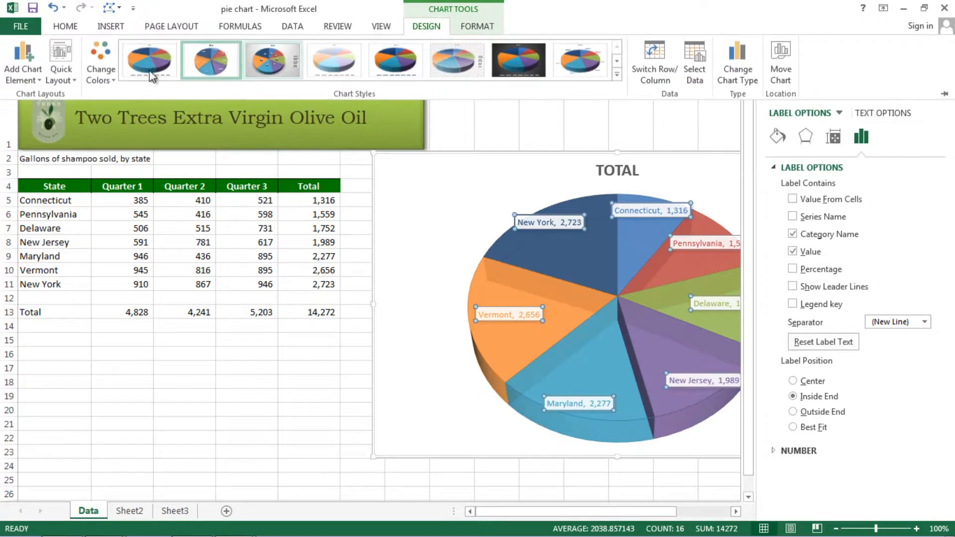
left_click(40, 81)
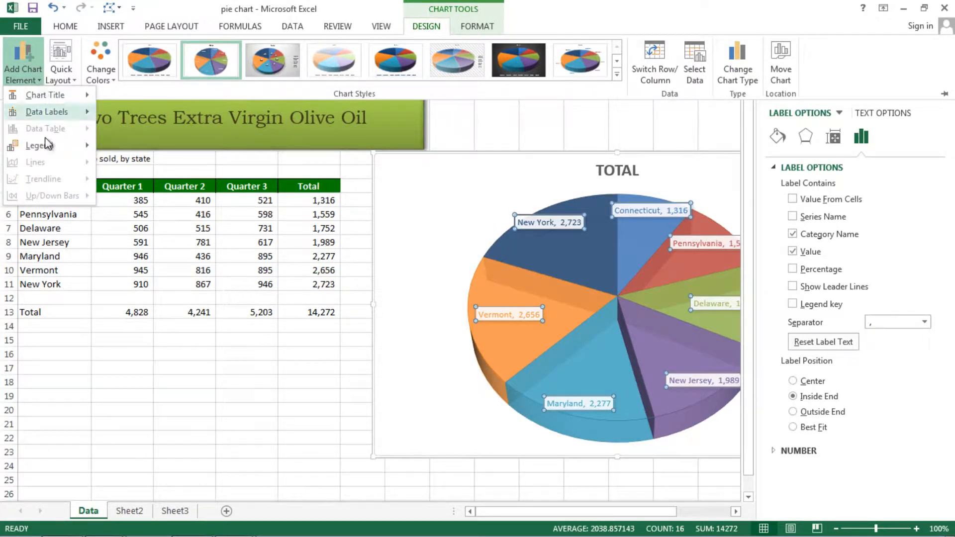
mouse_move(56, 146)
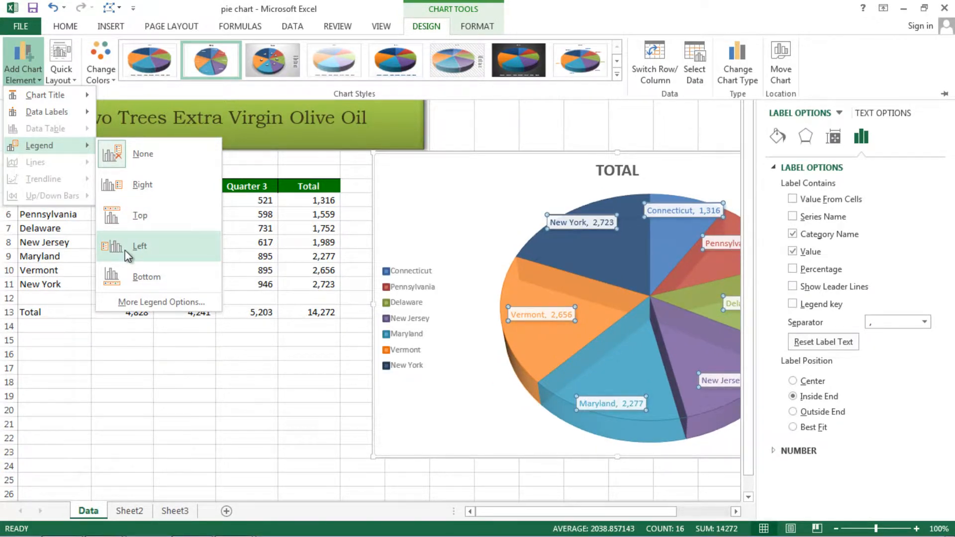
left_click(125, 250)
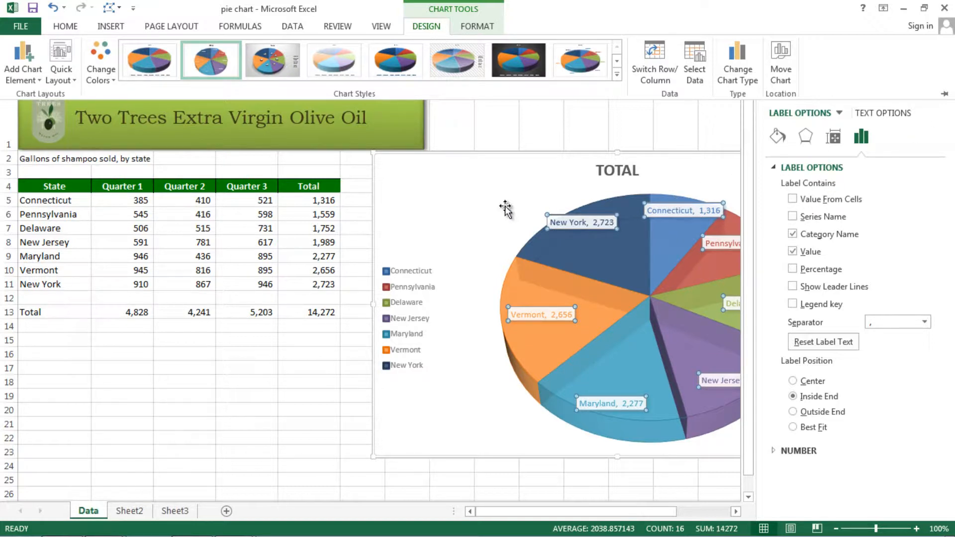
left_click(334, 370)
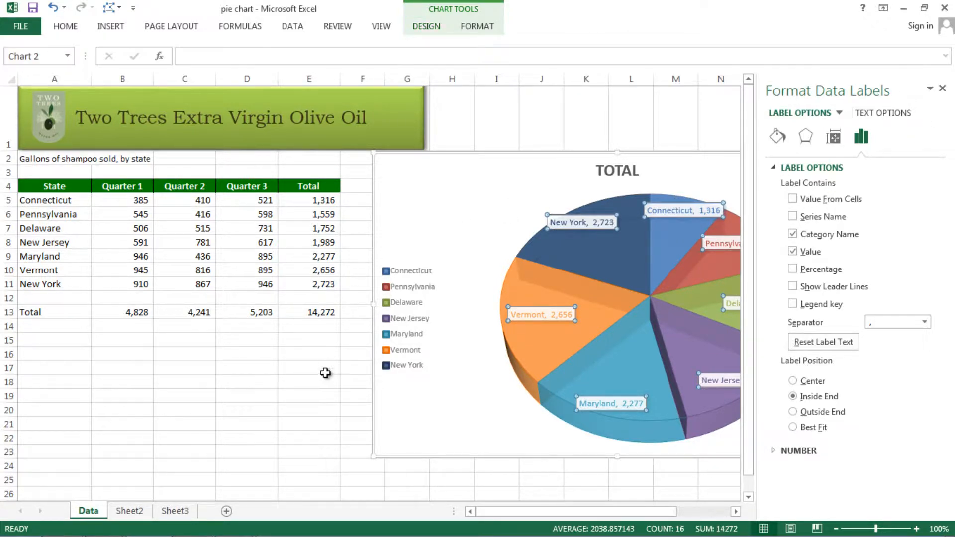
left_click(323, 380)
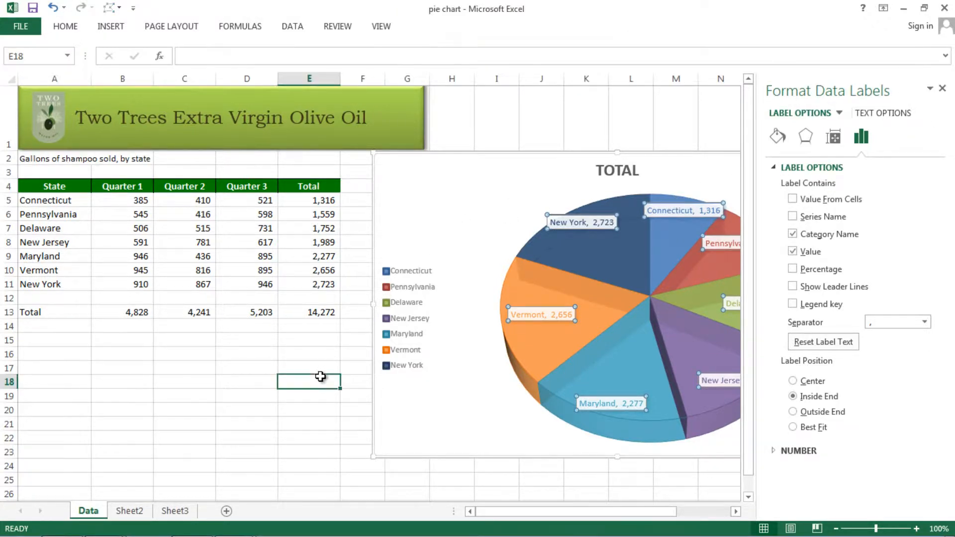
left_click(943, 88)
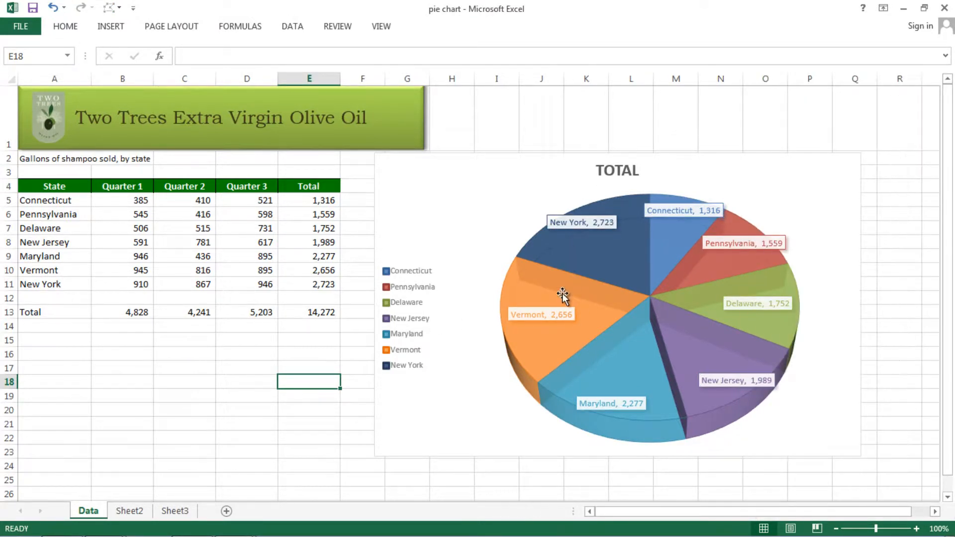
Pull the New Jersey slice out of the pie and move it back into its original place.
left_click(528, 279)
left_click(529, 279)
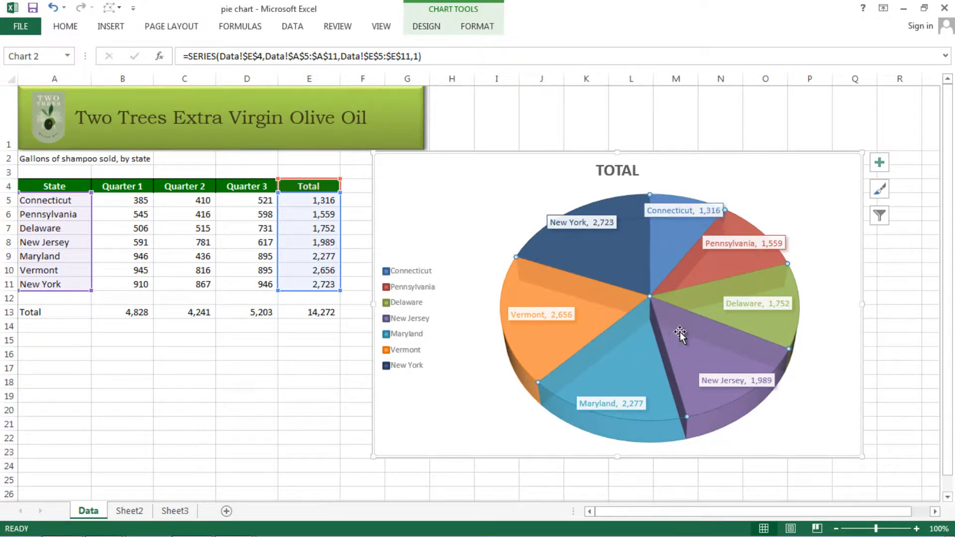
mouse_move(680, 334)
left_click_drag(682, 330, 701, 354)
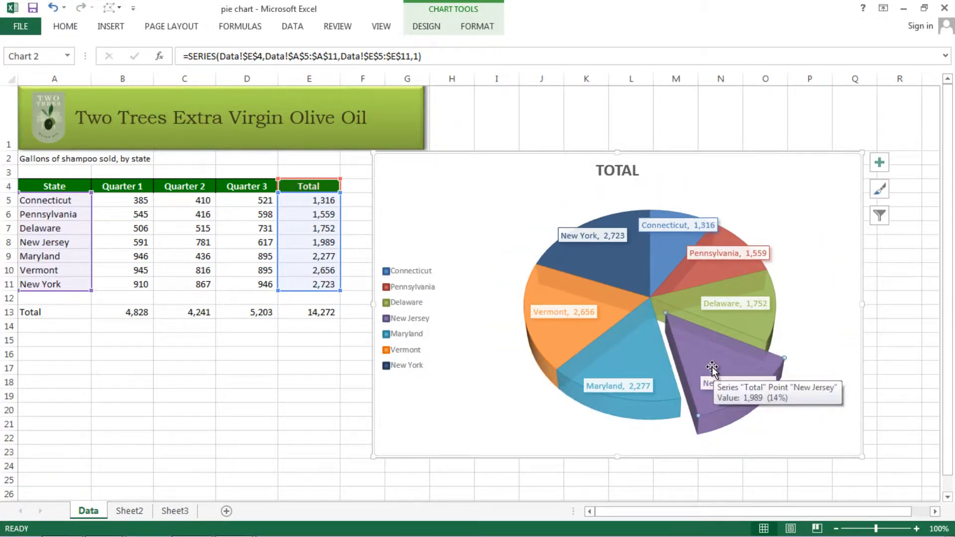
left_click_drag(711, 367, 696, 345)
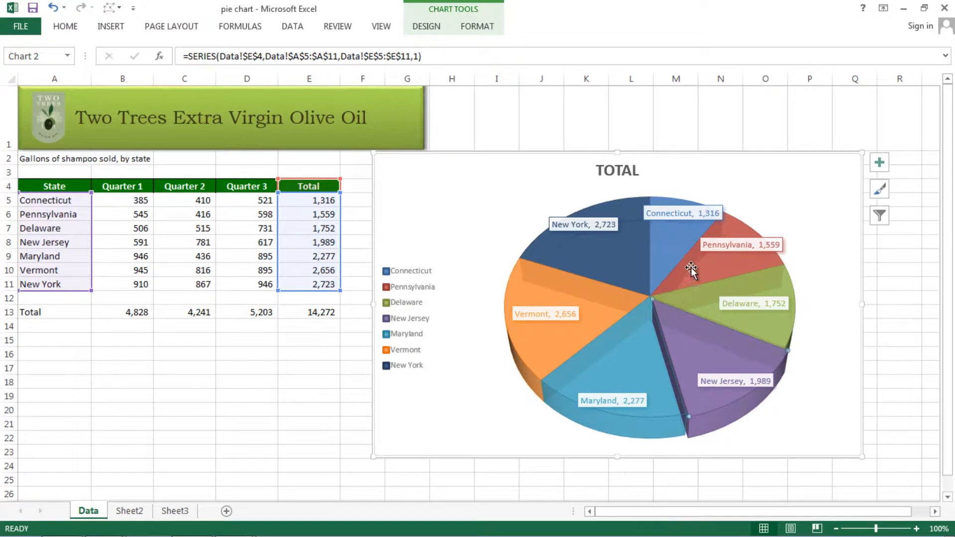
left_click_drag(700, 364, 696, 365)
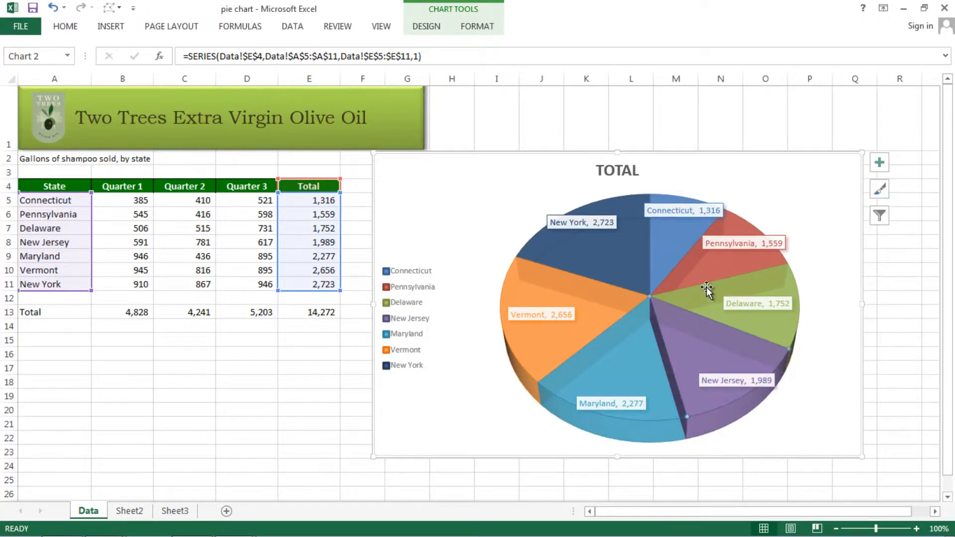
Pull the Maryland slice slightly out of the pie and return it against the other slices.
left_click(754, 227)
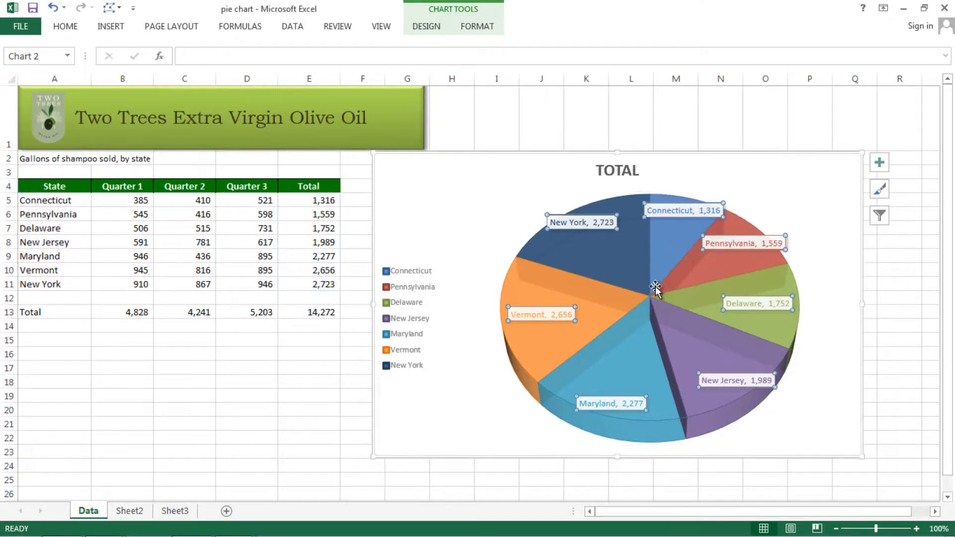
left_click(635, 292)
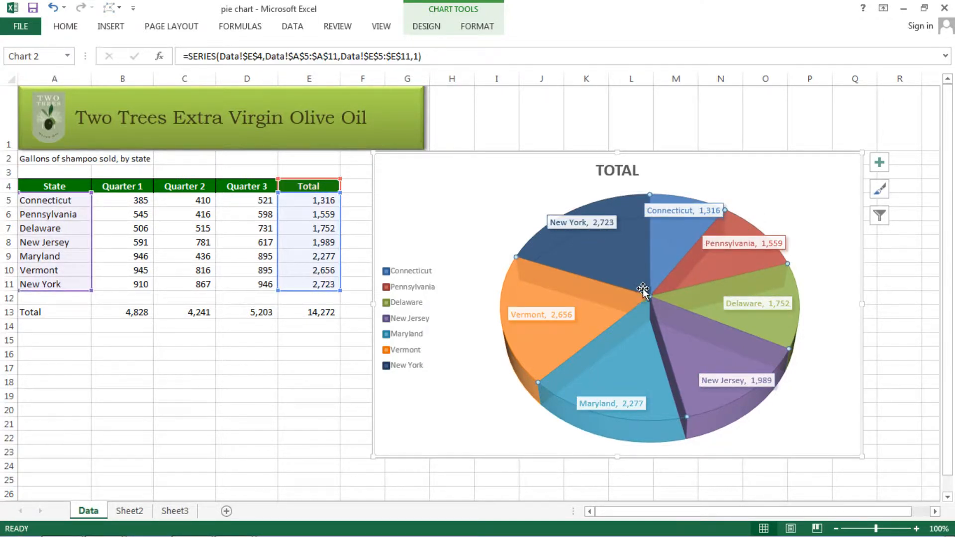
left_click_drag(642, 288, 666, 306)
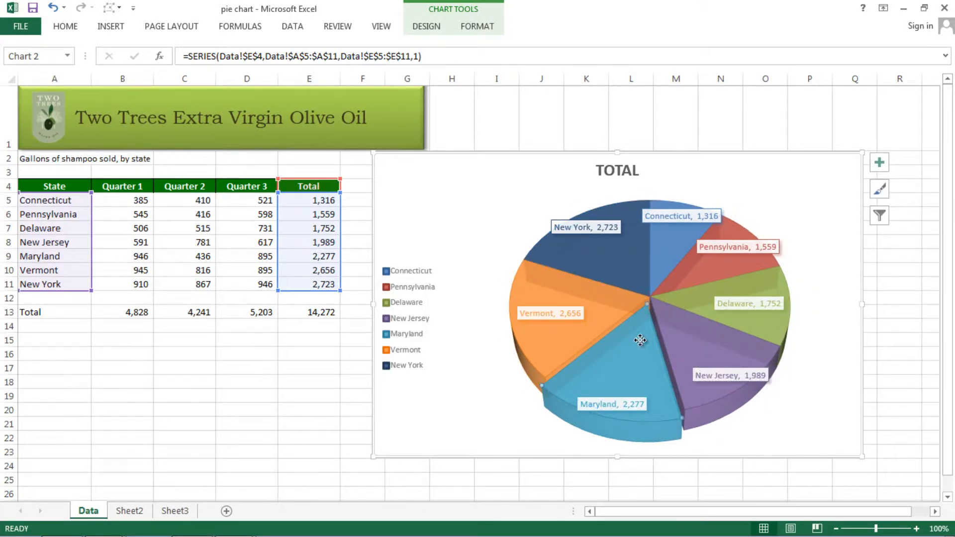
mouse_move(642, 339)
left_mouse_down()
mouse_move(636, 356)
mouse_move(639, 335)
left_mouse_up()
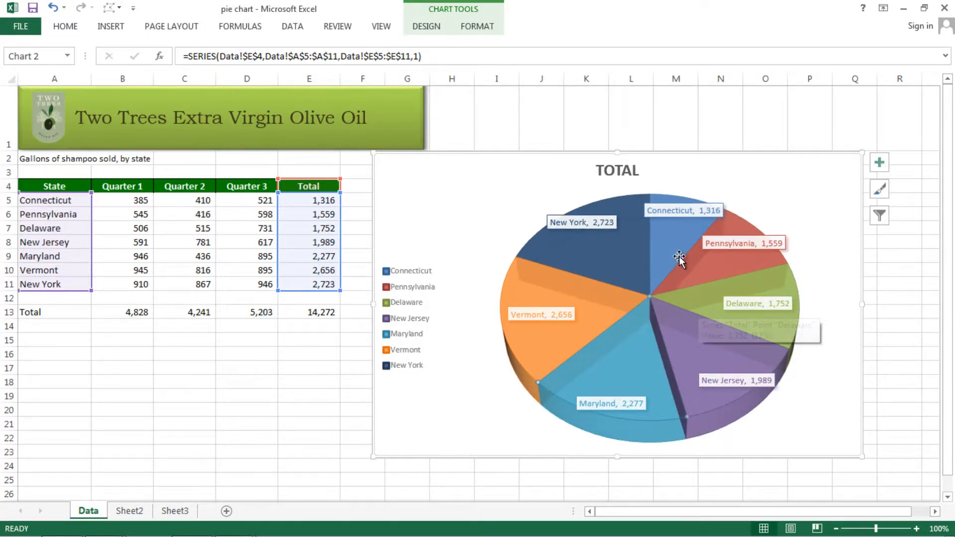
Enlarge the pie's plot area toward the chart's upper-right corner and apply chart Style 5.
left_click(656, 192)
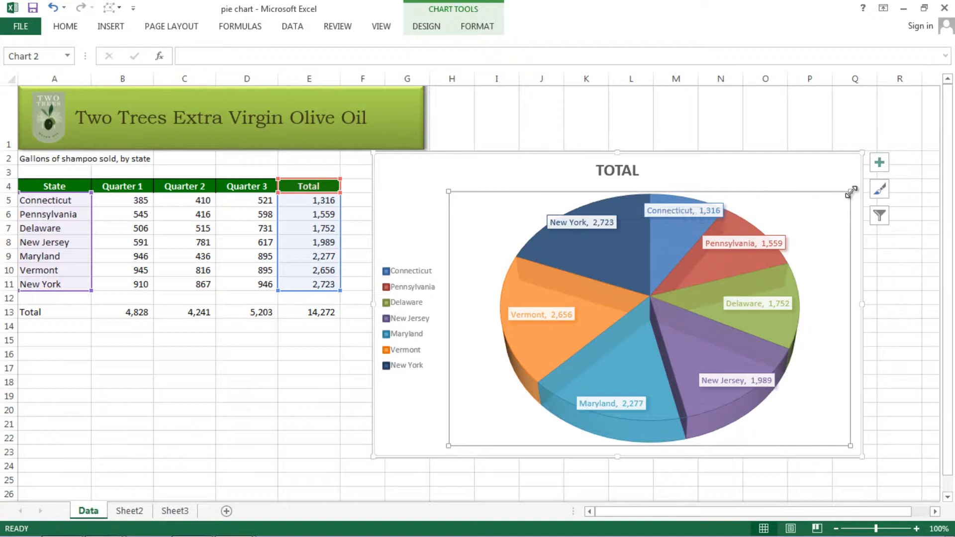
mouse_move(851, 191)
left_mouse_down()
mouse_move(823, 202)
mouse_move(843, 172)
left_mouse_up()
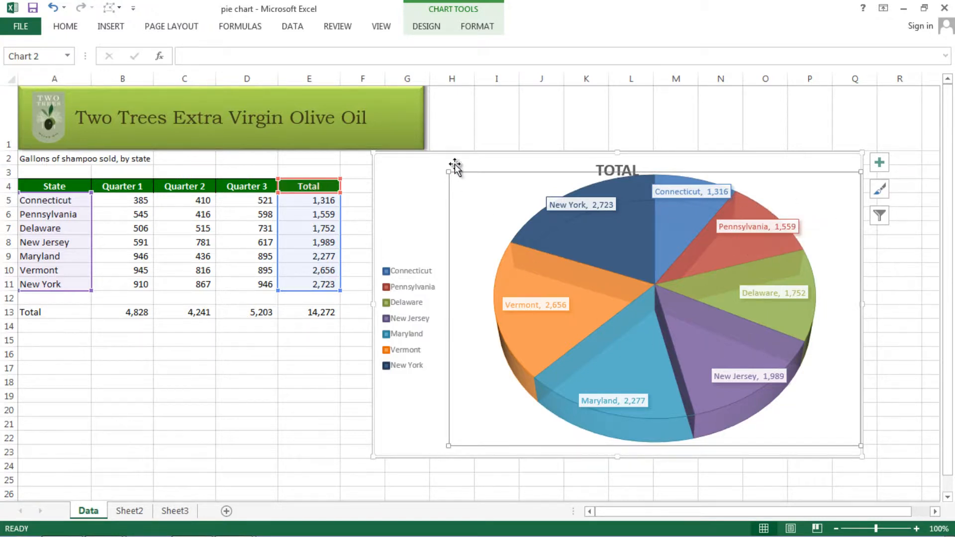
left_click(432, 29)
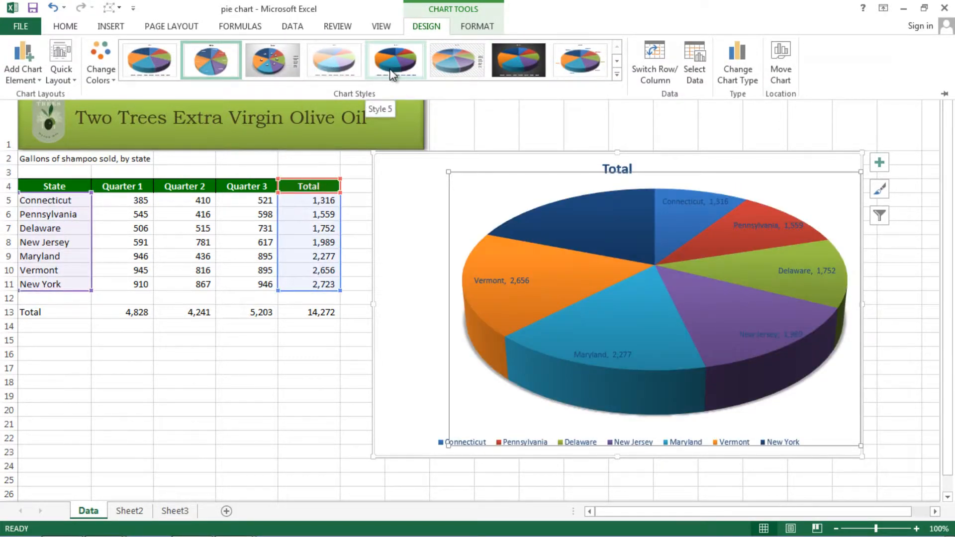
left_click(391, 75)
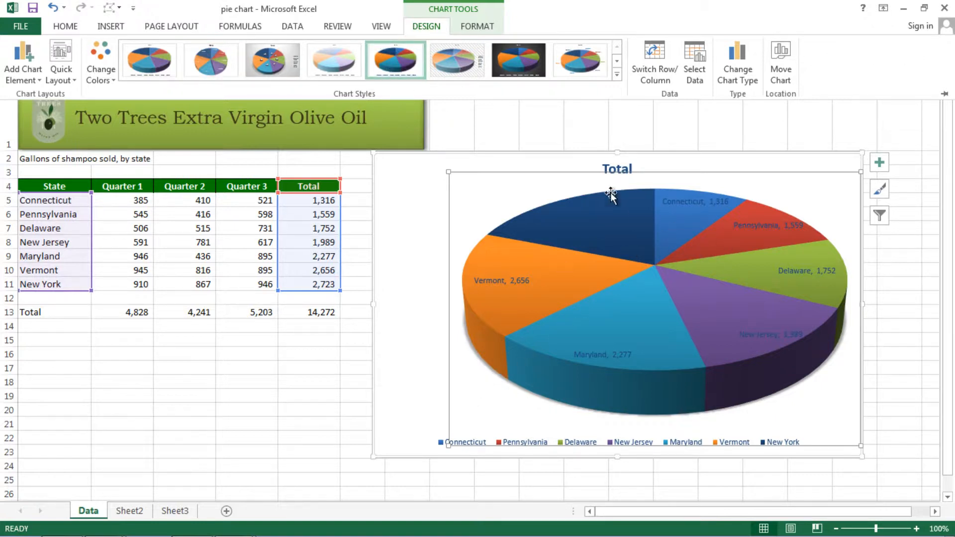
Replace the chart title text with "Shampoo sales".
left_click(620, 167)
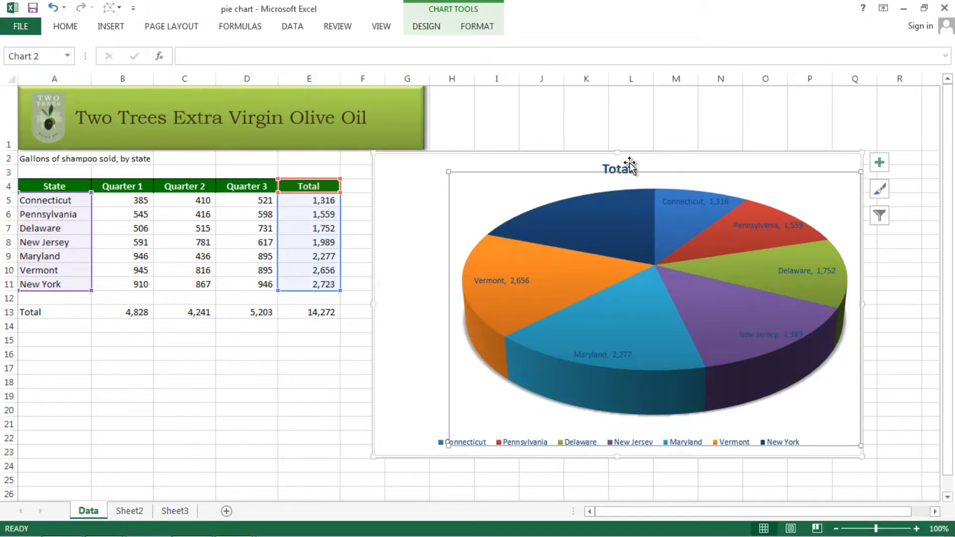
left_click(620, 167)
left_click(630, 169)
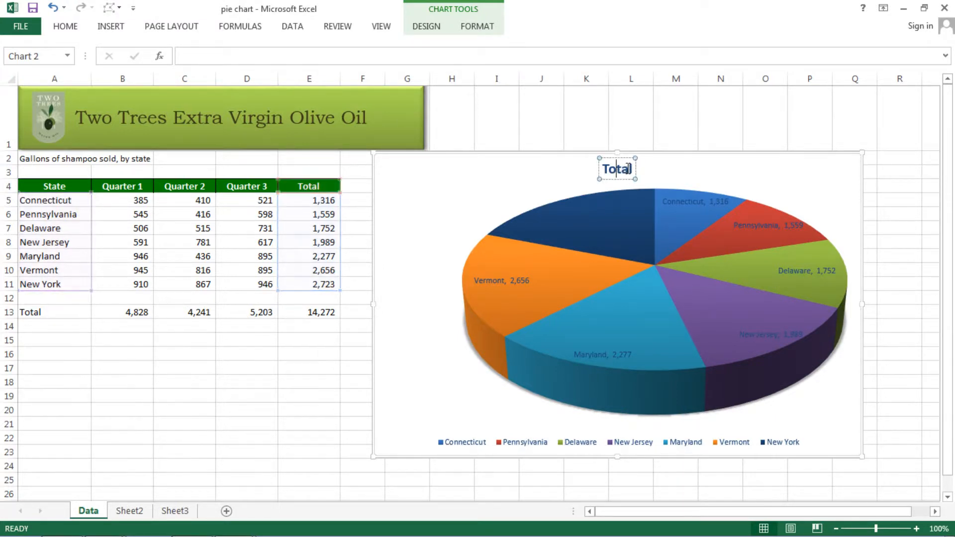
double_click(607, 169)
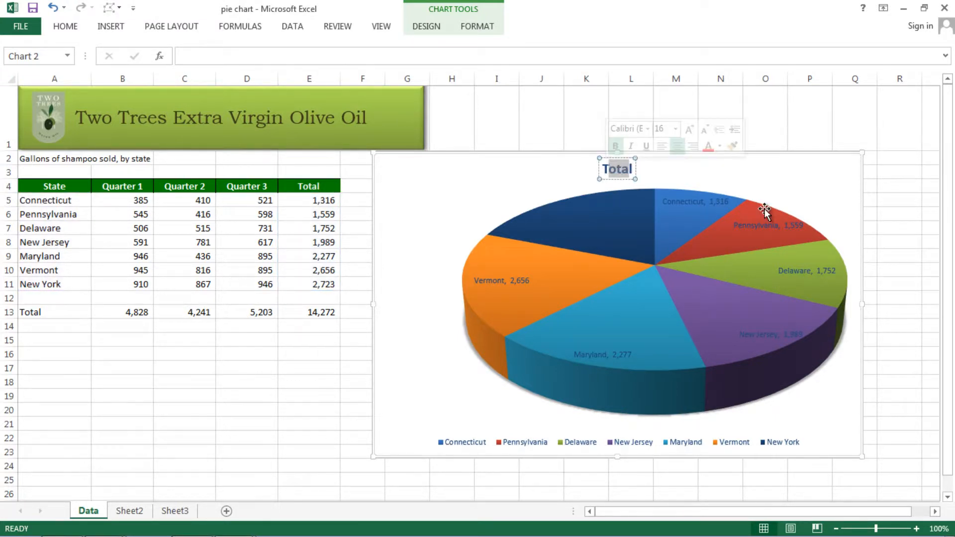
key("Home")
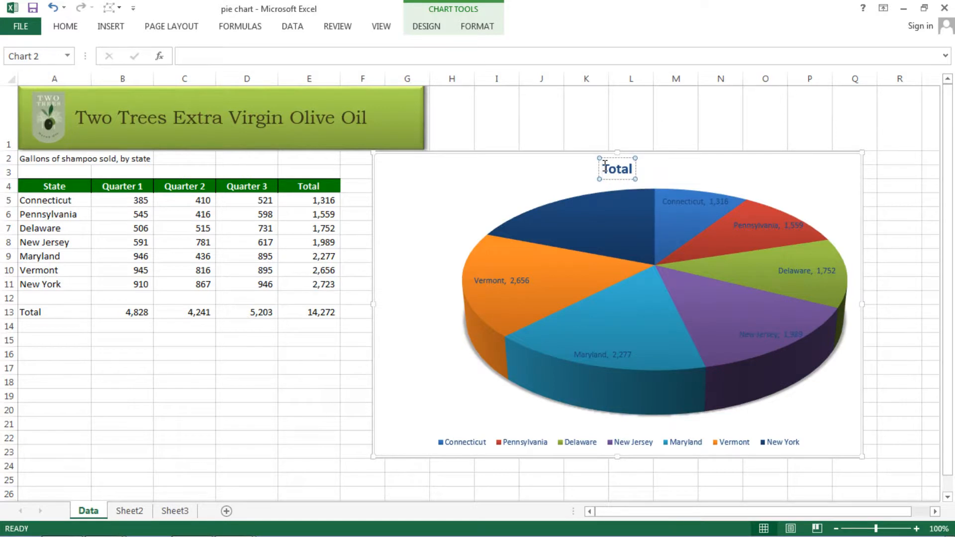
key("Delete")
key("Delete")
key("Delete")
key("Delete")
key("Delete")
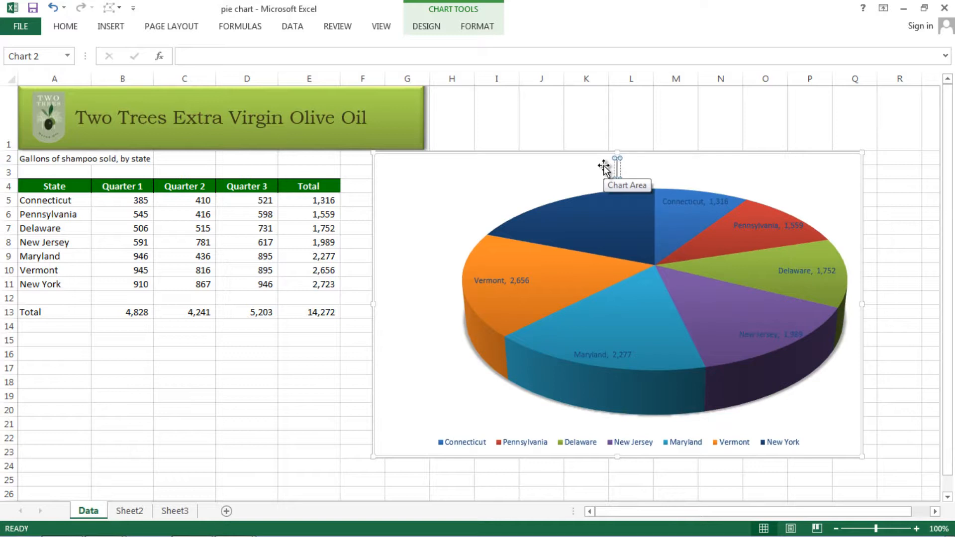
type("Shamp")
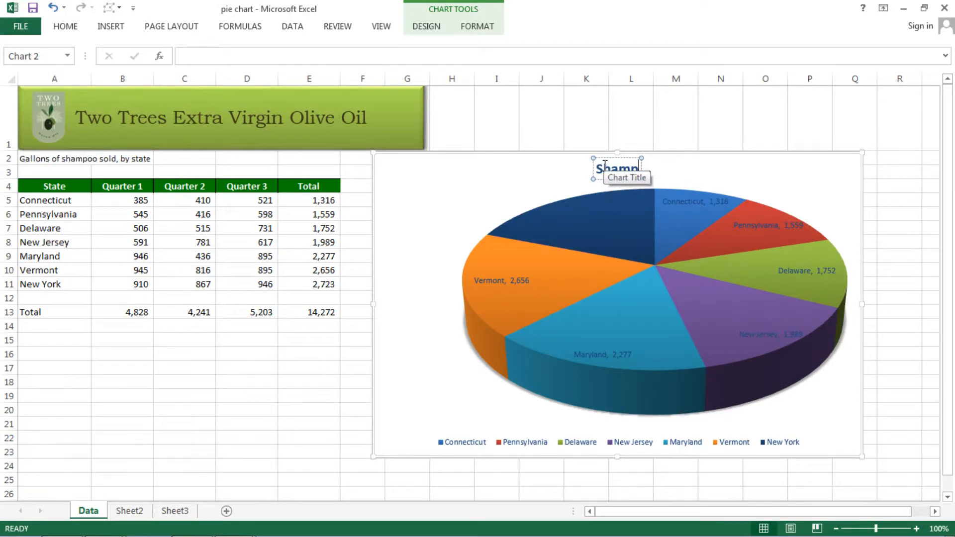
type("oo")
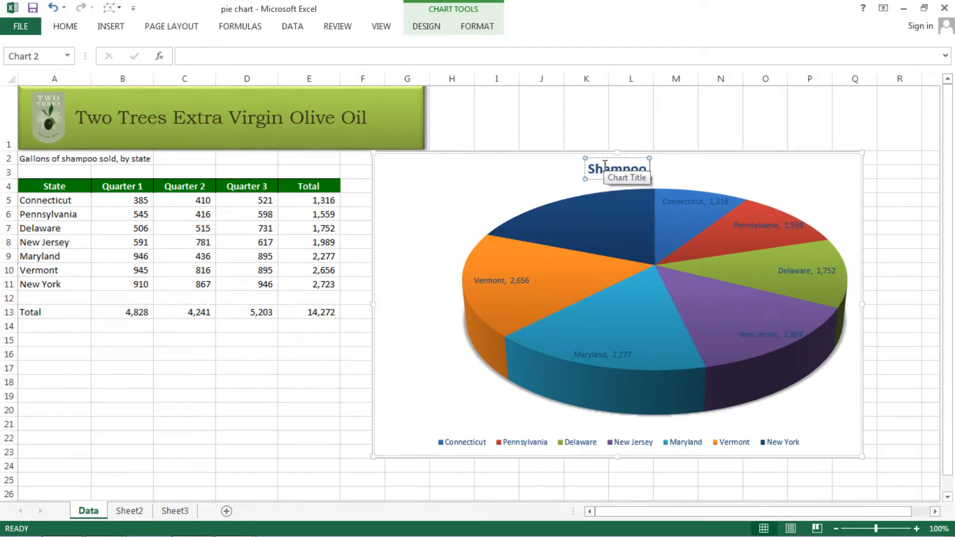
type(" sales")
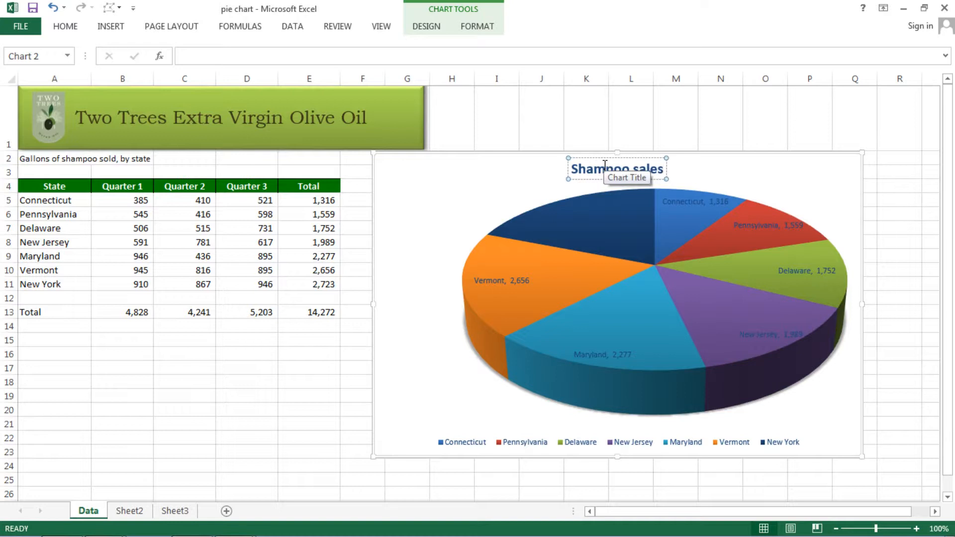
left_click(546, 175)
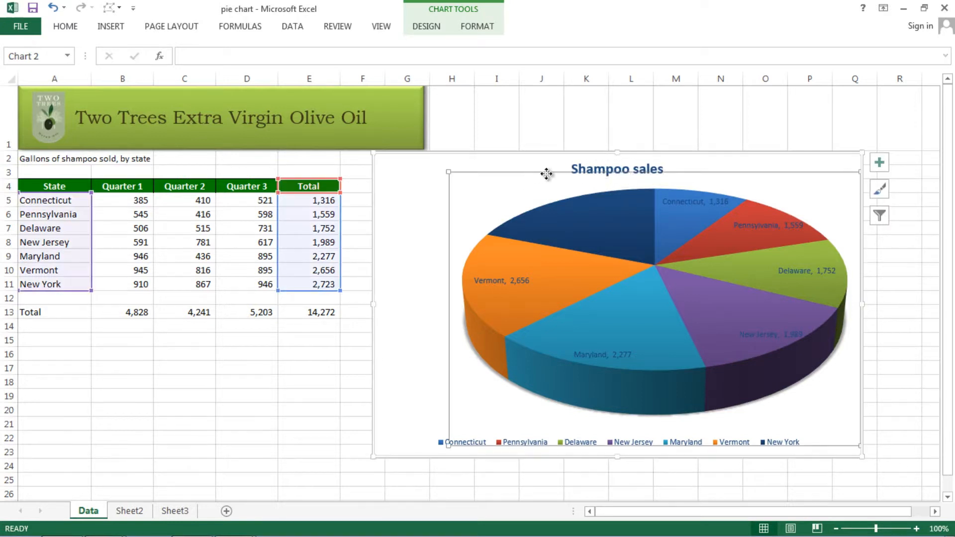
Apply the green WordArt style from the gallery's second row to the "Shampoo sales" chart title.
left_click(614, 168)
left_click(478, 27)
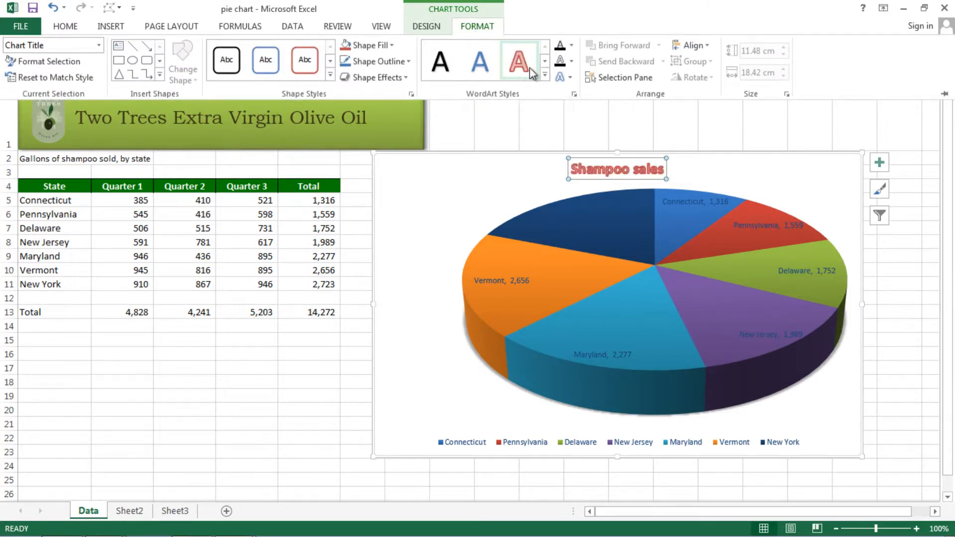
left_click(546, 76)
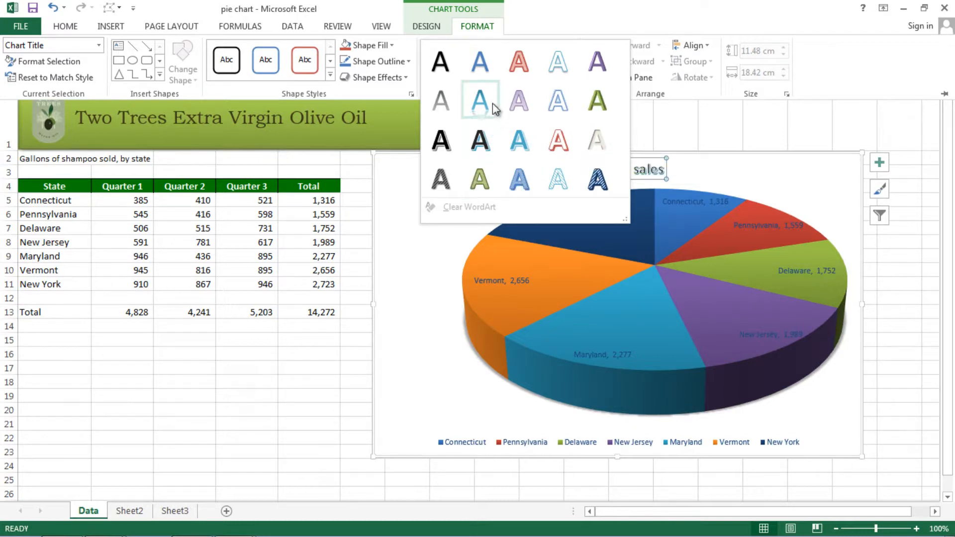
left_click(594, 113)
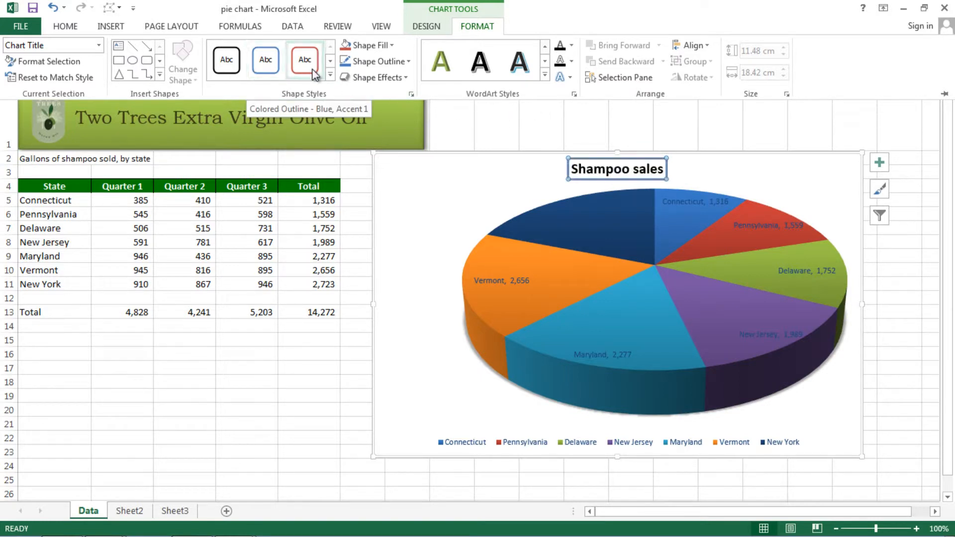
Give the chart title the solid red fill shape style with white text.
left_click(330, 75)
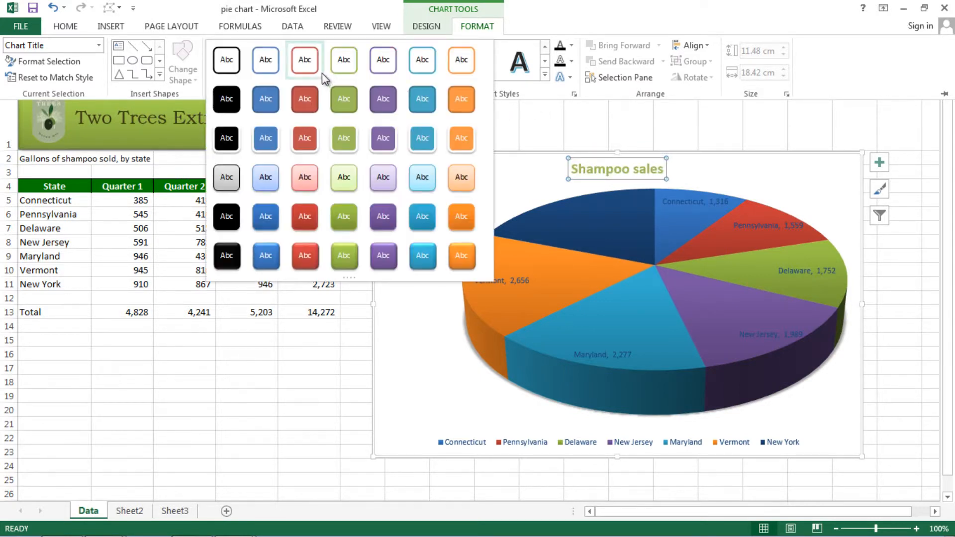
left_click(306, 101)
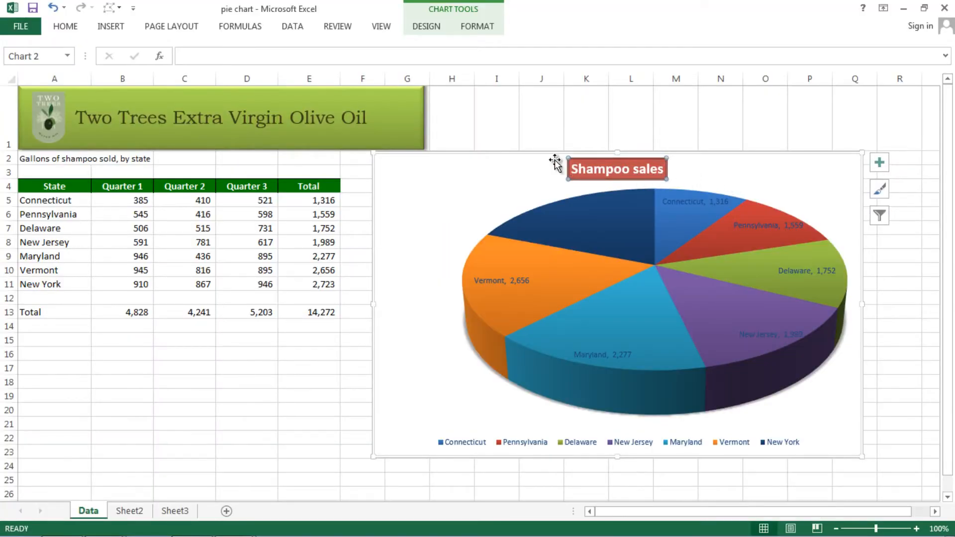
left_click(337, 345)
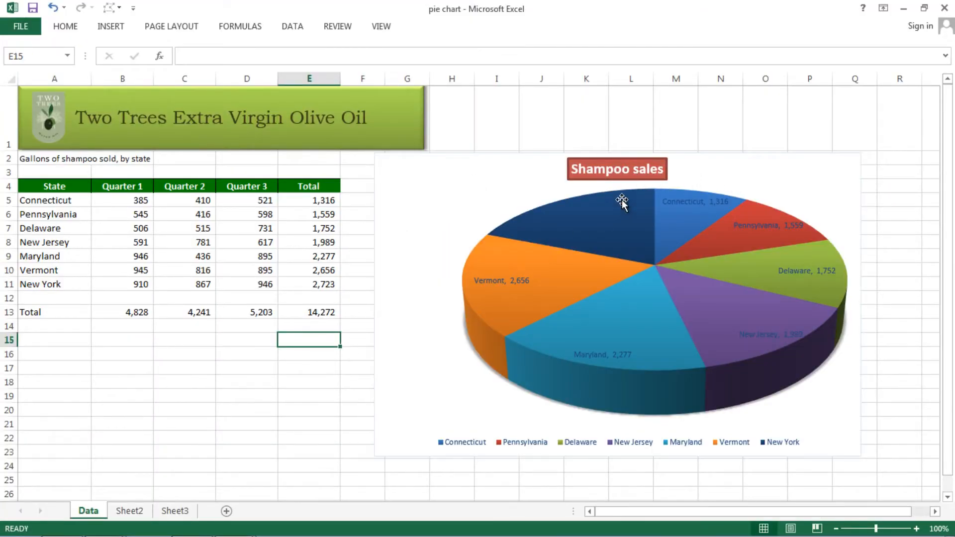
left_click(748, 175)
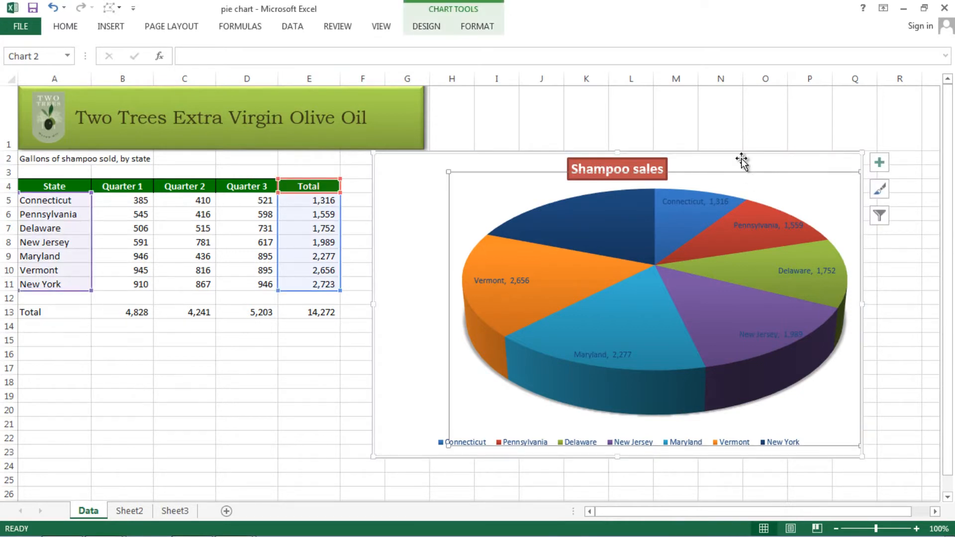
Change the Shampoo sales chart from a 3-D pie to the standard two-dimensional Pie type.
left_click(431, 26)
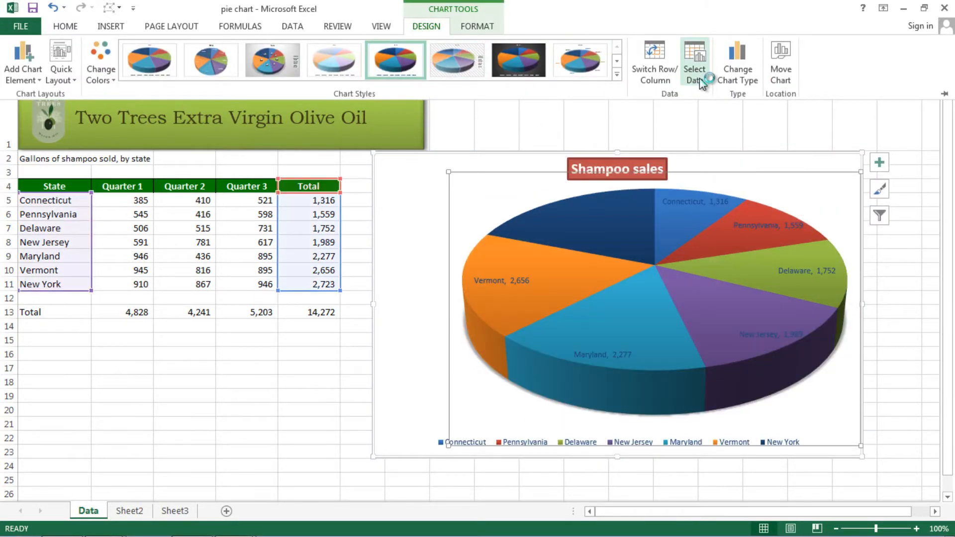
left_click(746, 89)
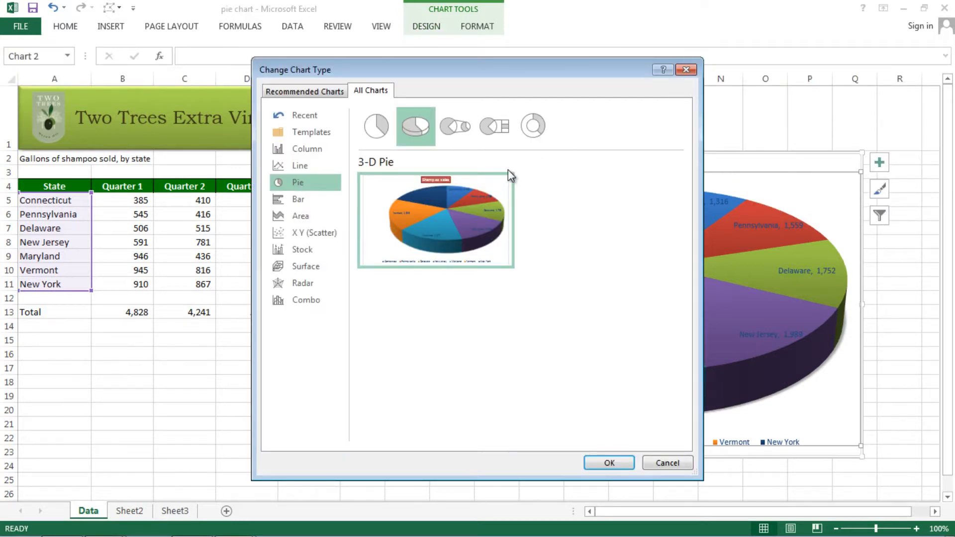
left_click(322, 92)
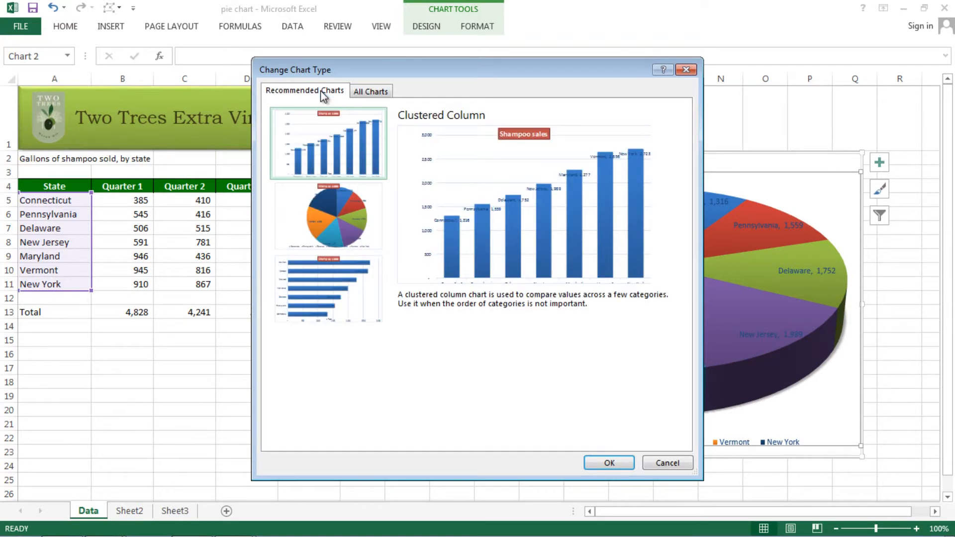
left_click(367, 93)
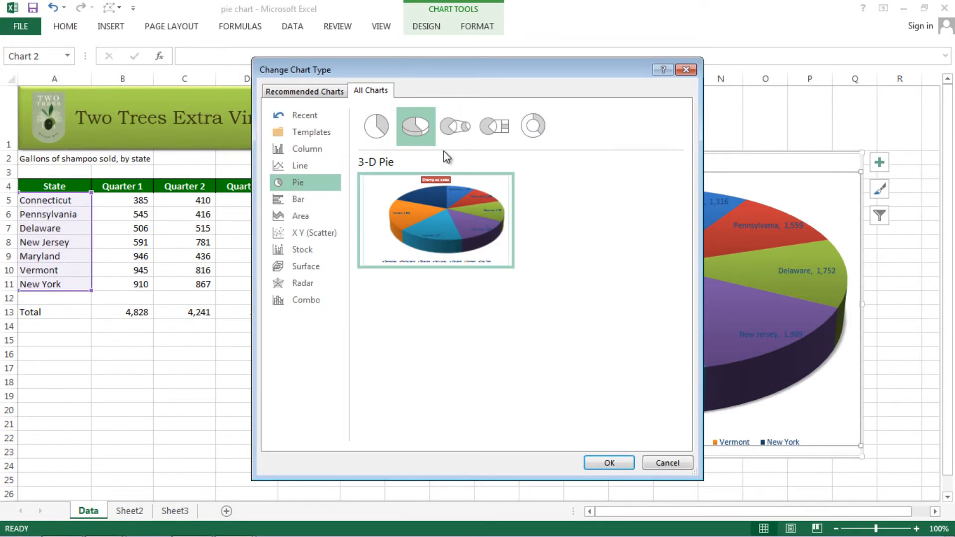
left_click(459, 134)
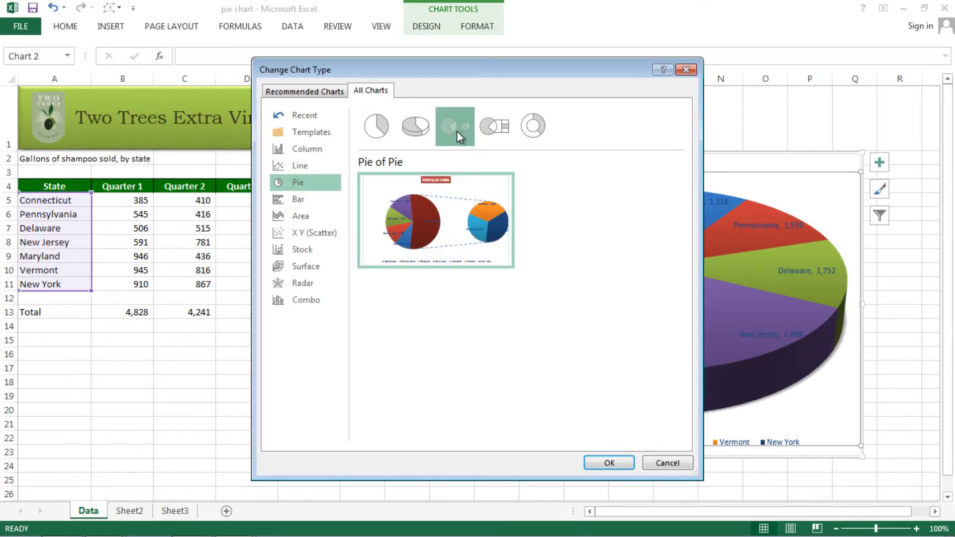
left_click(381, 135)
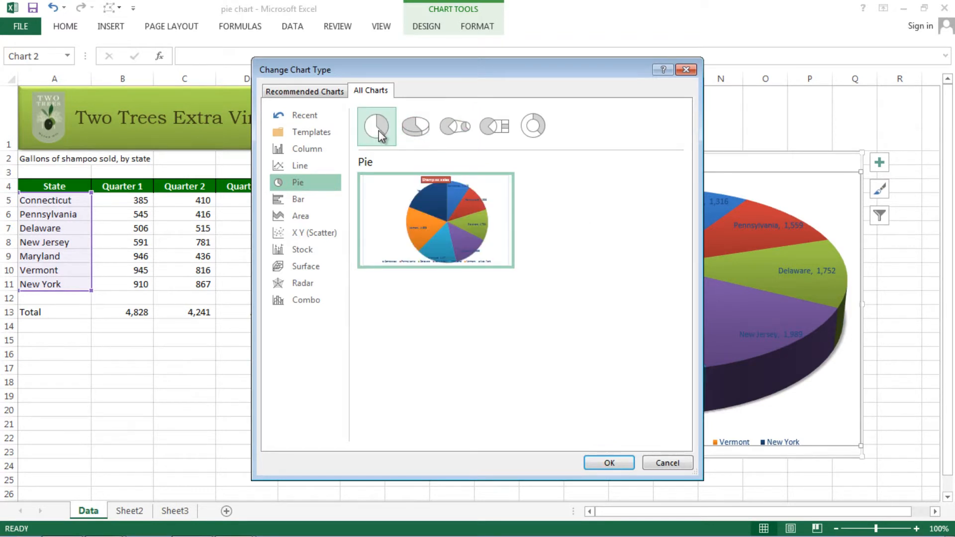
left_click(610, 463)
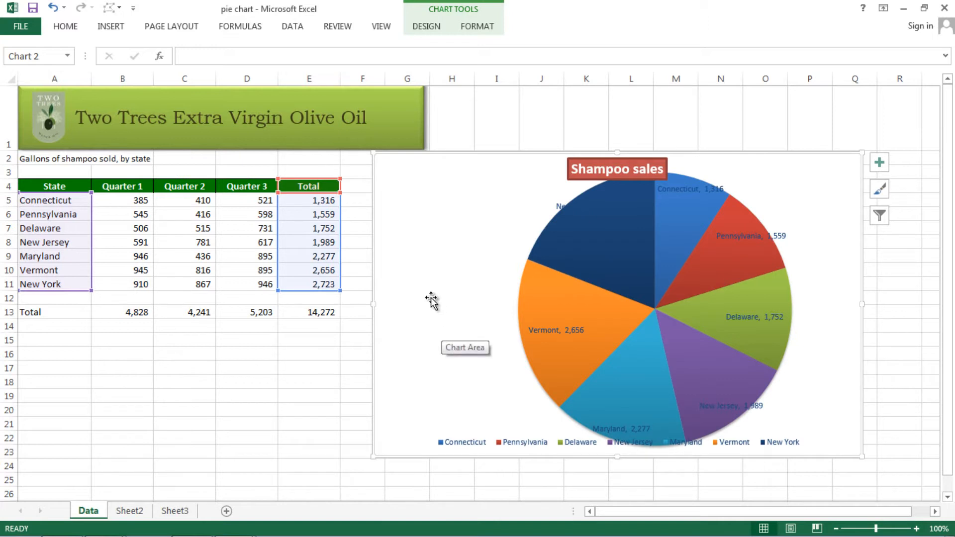
Resize the pie chart area to a height of 12.1 cm and a width of 18.4 cm.
left_click(426, 27)
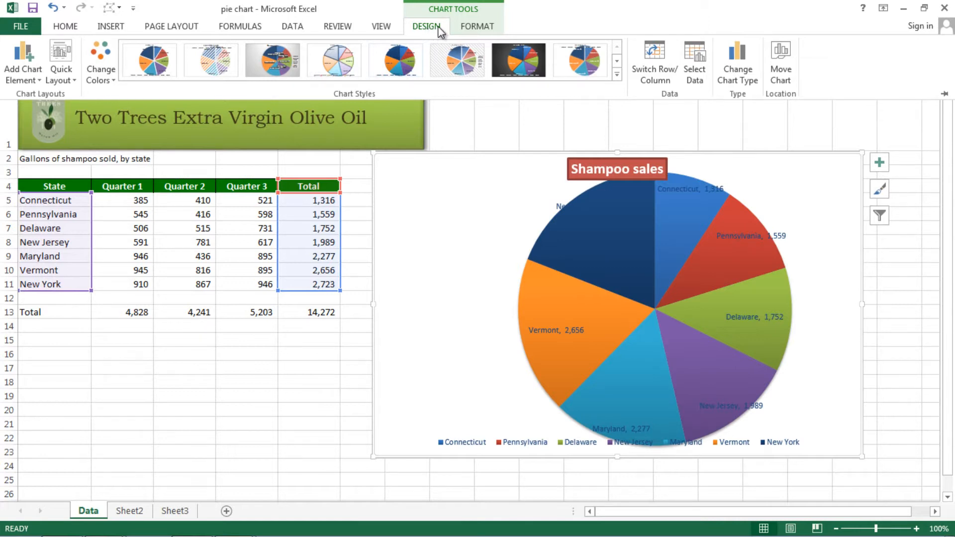
left_click(475, 31)
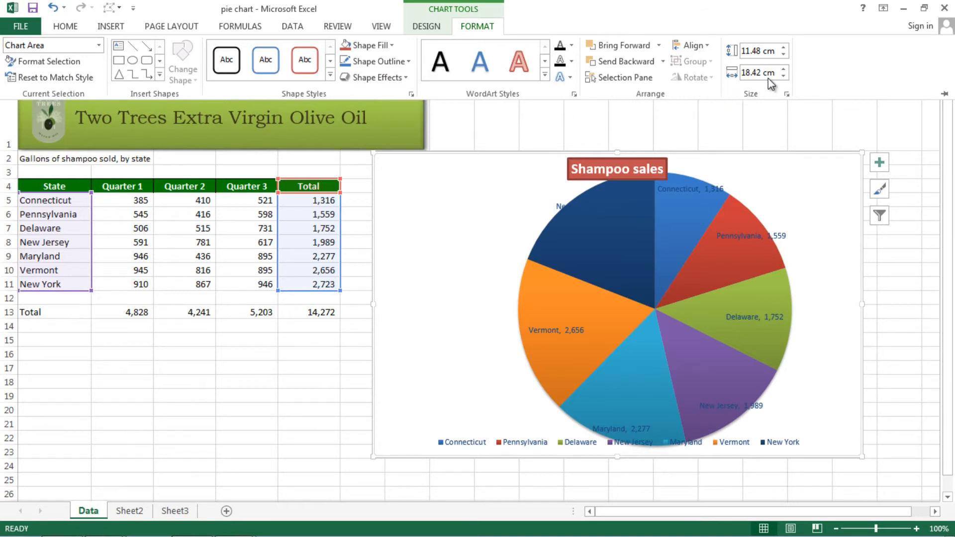
left_click(784, 50)
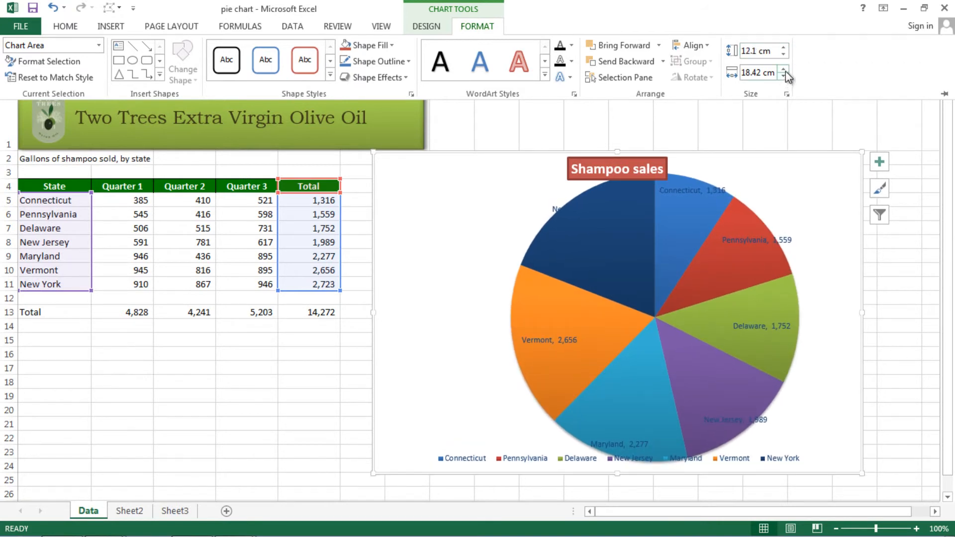
left_click(785, 70)
left_click(784, 70)
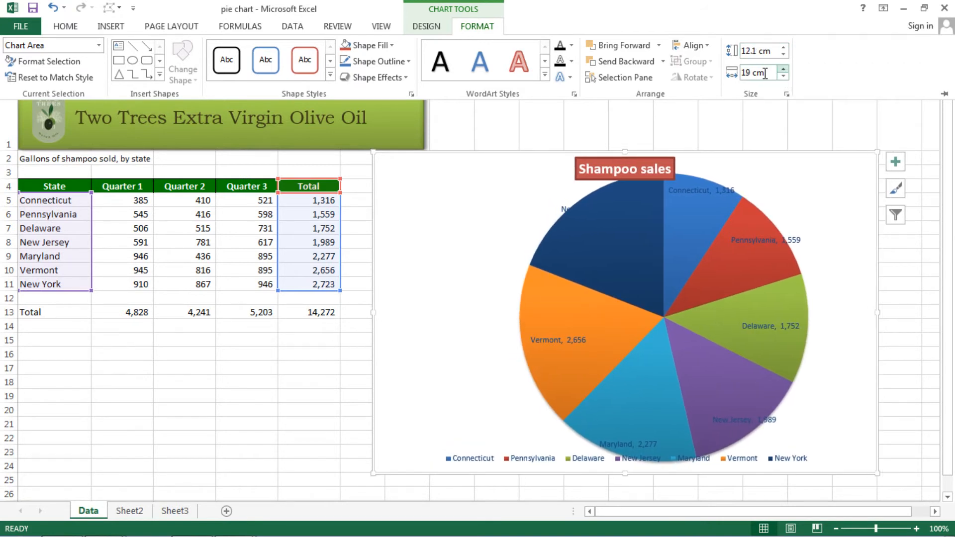
left_click(783, 78)
left_click(784, 78)
left_click(784, 77)
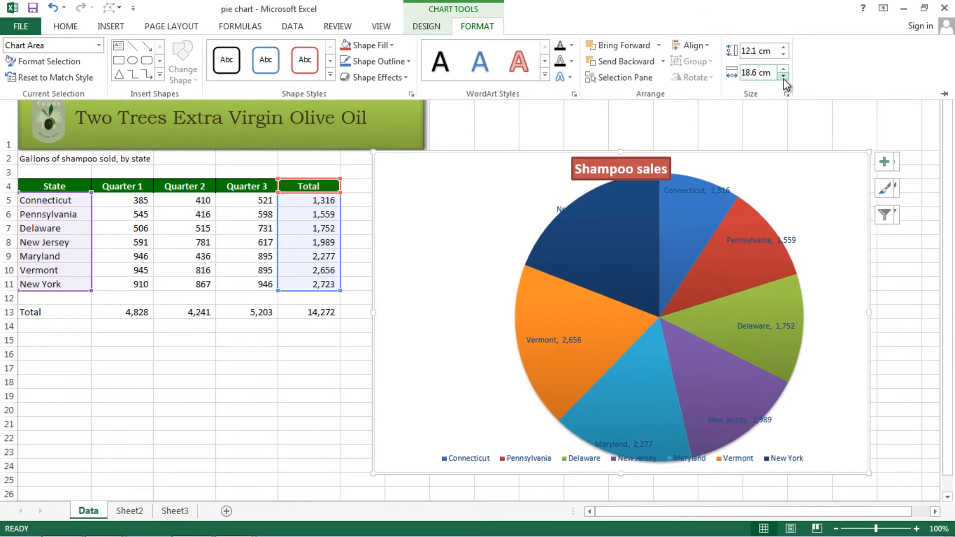
left_click(783, 77)
left_click(783, 77)
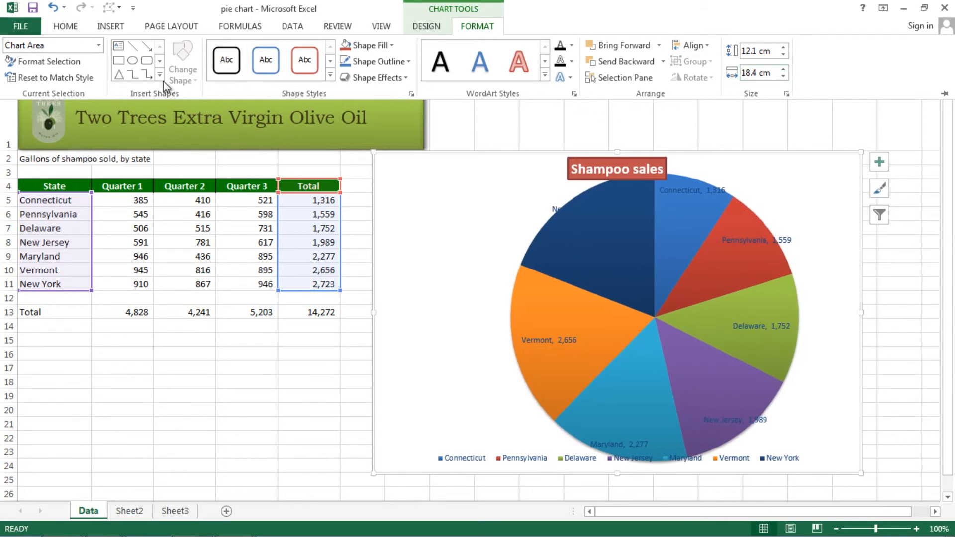
Recolour the pie chart with the second Colorful palette of blues and greens, and deselect the chart.
left_click(434, 28)
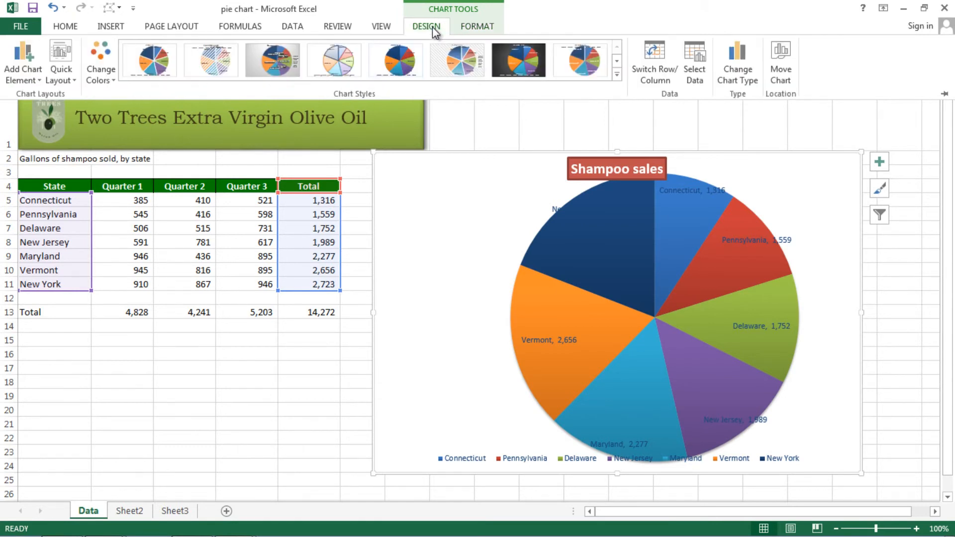
left_click(74, 81)
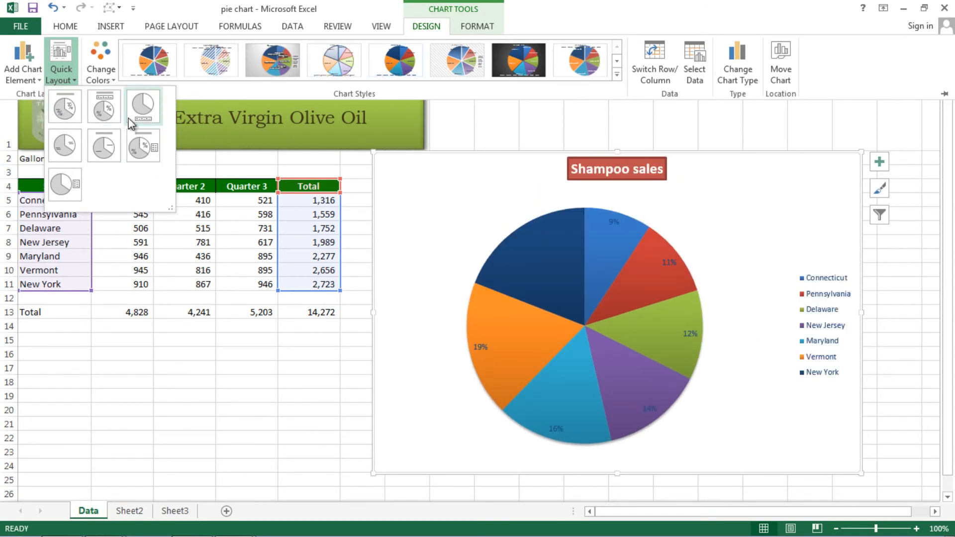
left_click(113, 82)
left_click(114, 79)
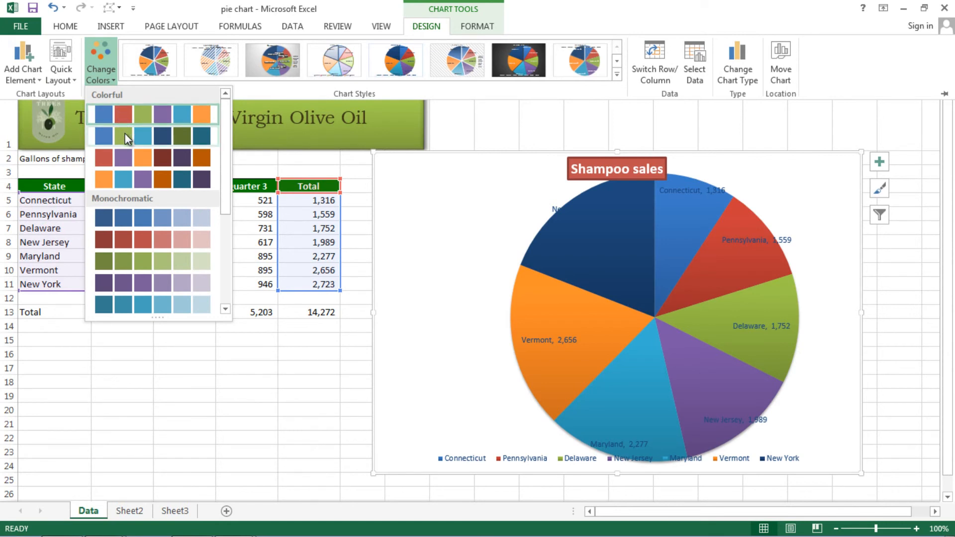
left_click(162, 139)
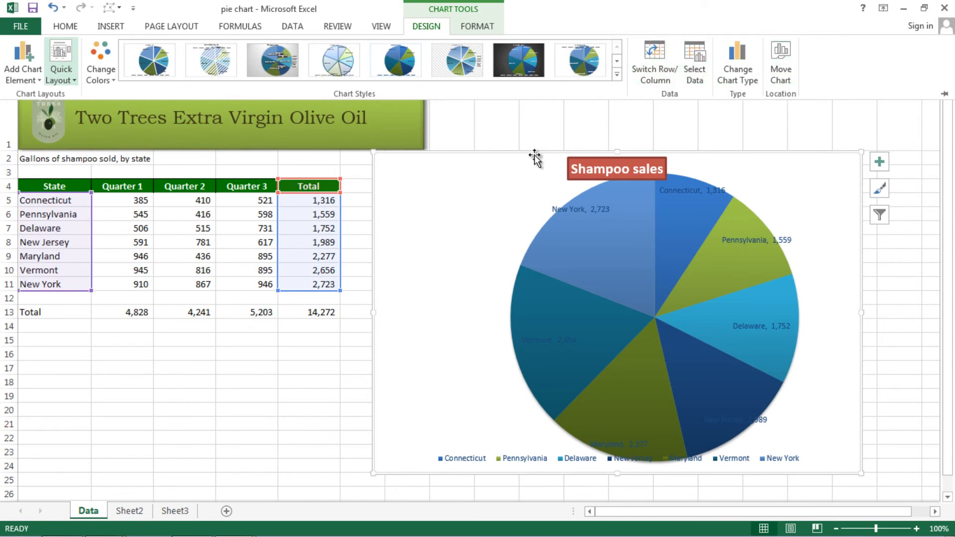
left_click(242, 371)
left_click(211, 373)
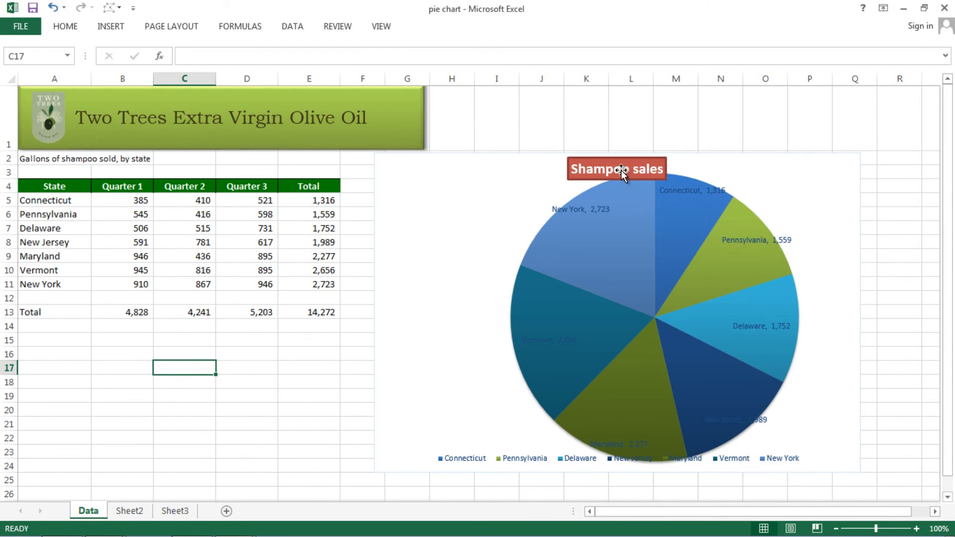
left_click(307, 380)
left_click(182, 359)
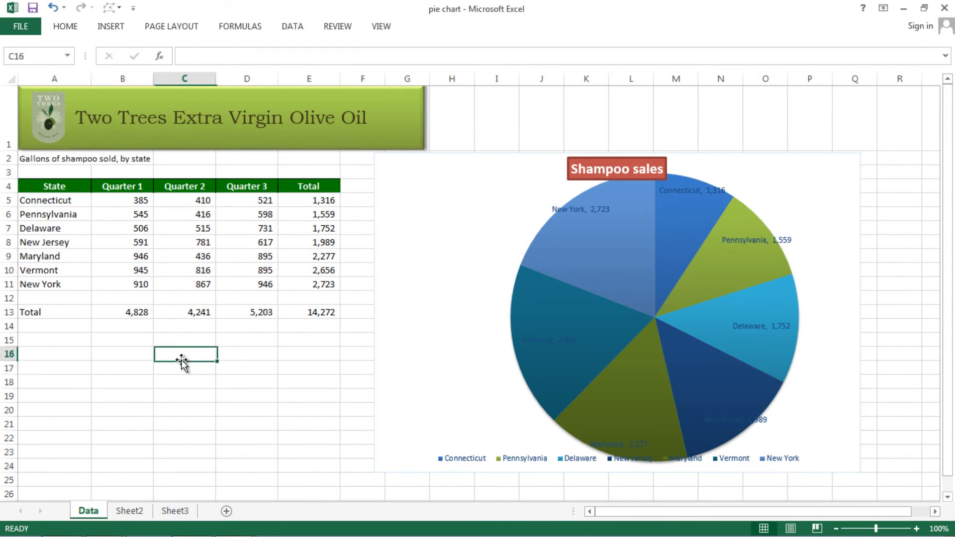
left_click_drag(182, 360, 277, 367)
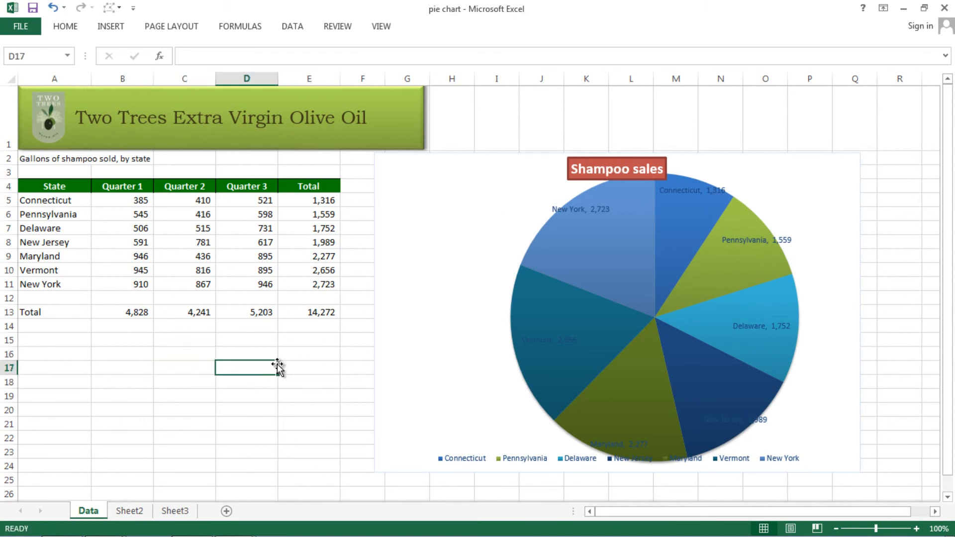